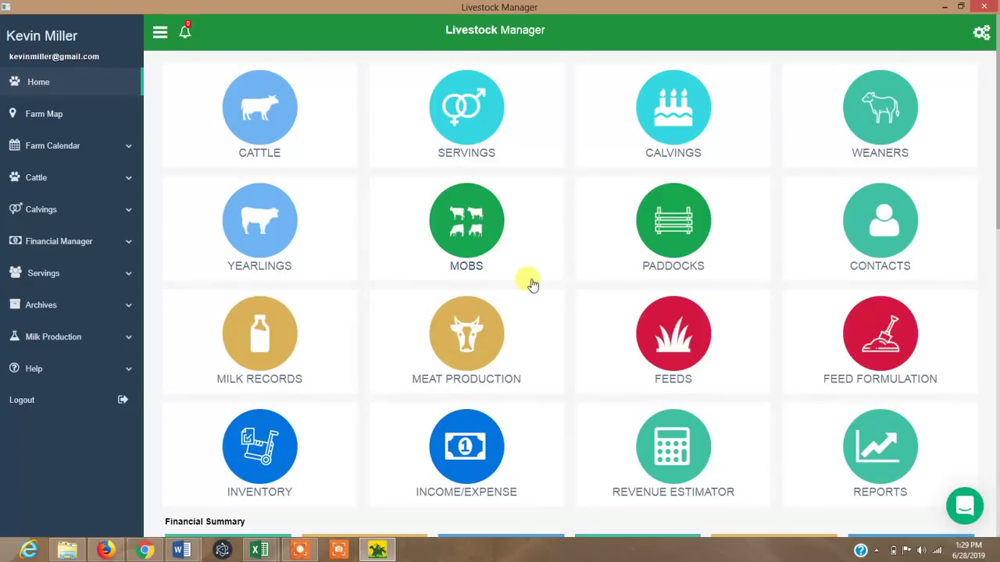
# Review the home dashboard's module tiles, Financial Summary cards and the herd, calving, financial and milk production charts
pyautogui.scroll(-3, 547, 336)
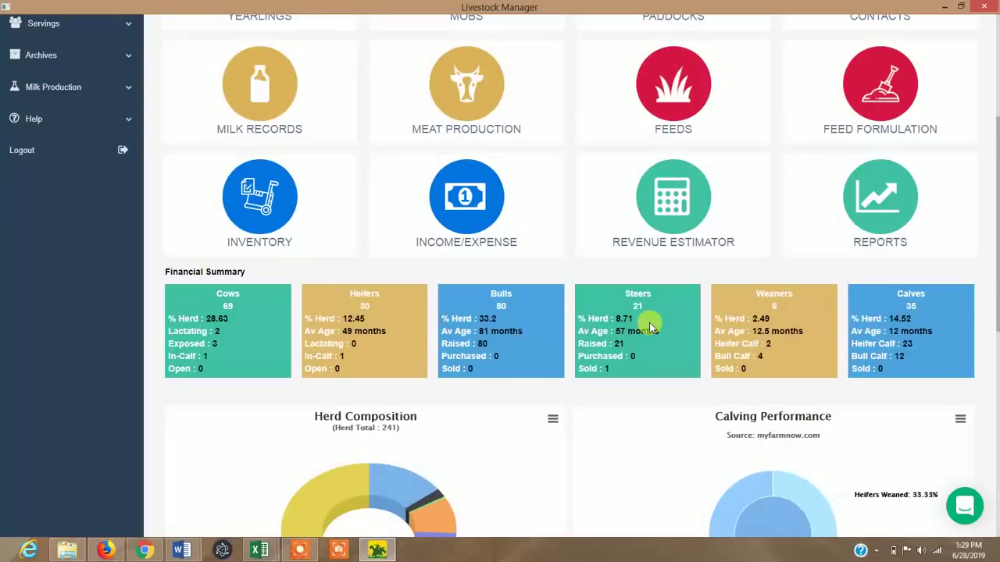
pyautogui.scroll(-3, 649, 322)
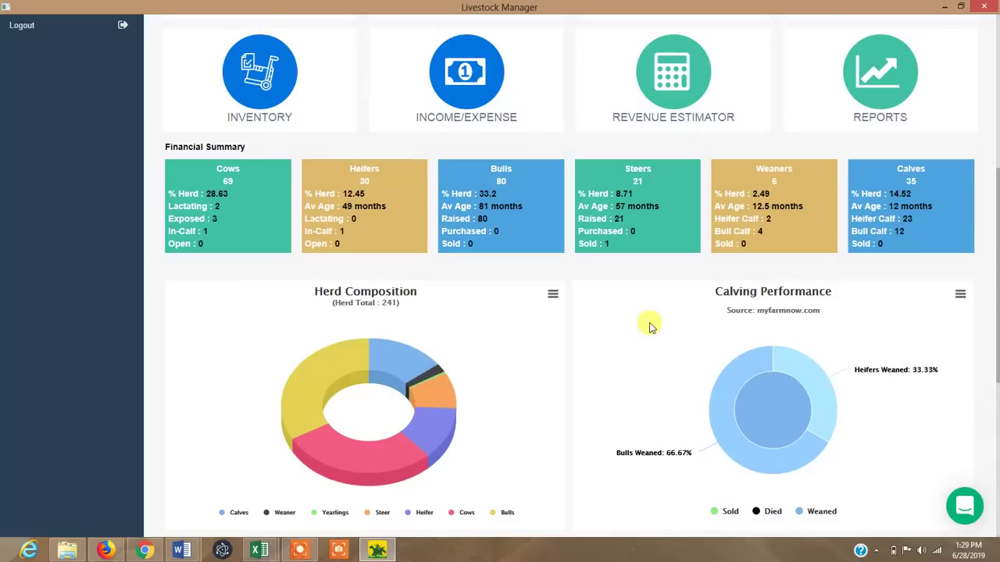
pyautogui.scroll(-3, 552, 268)
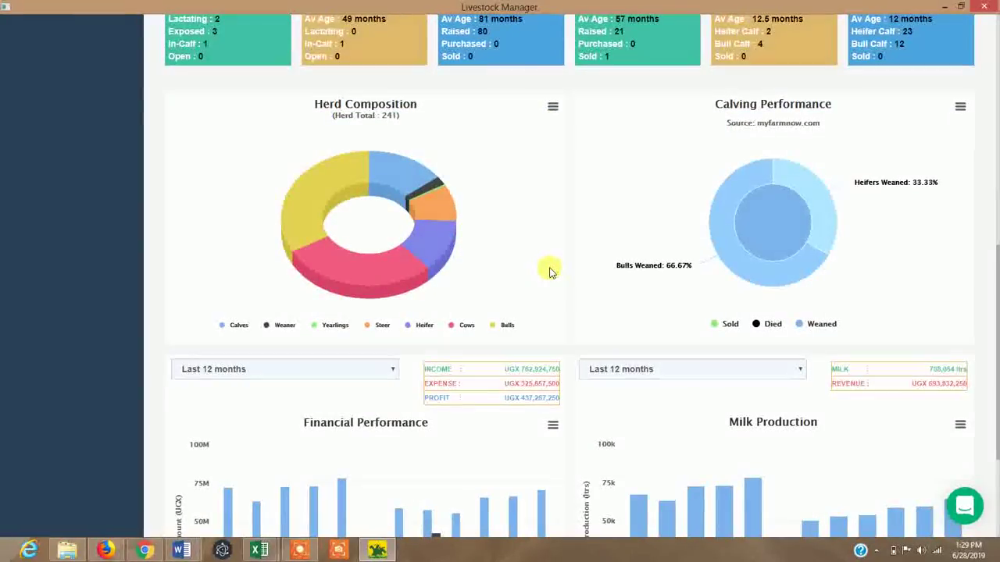
pyautogui.scroll(-2, 549, 272)
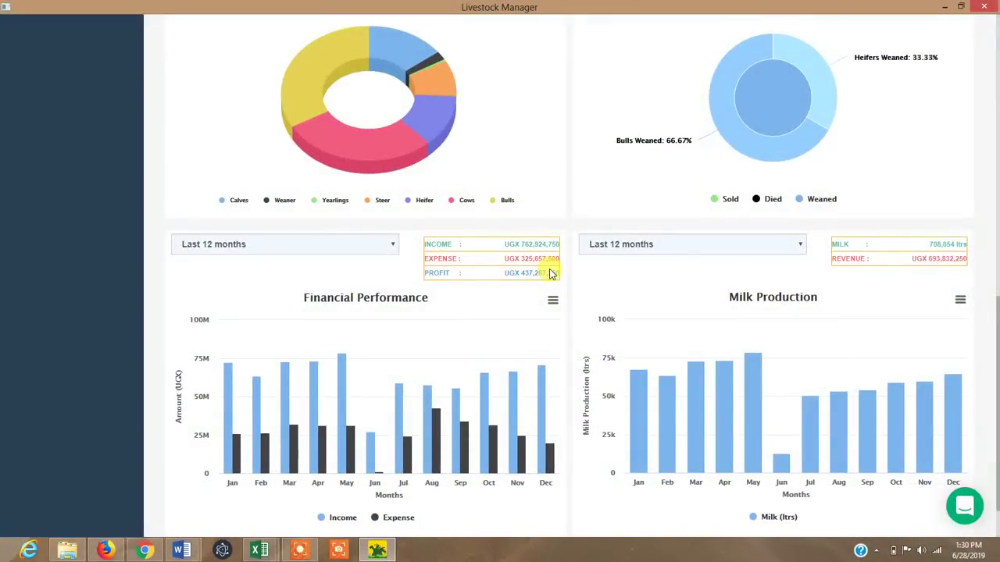
pyautogui.scroll(-1, 550, 275)
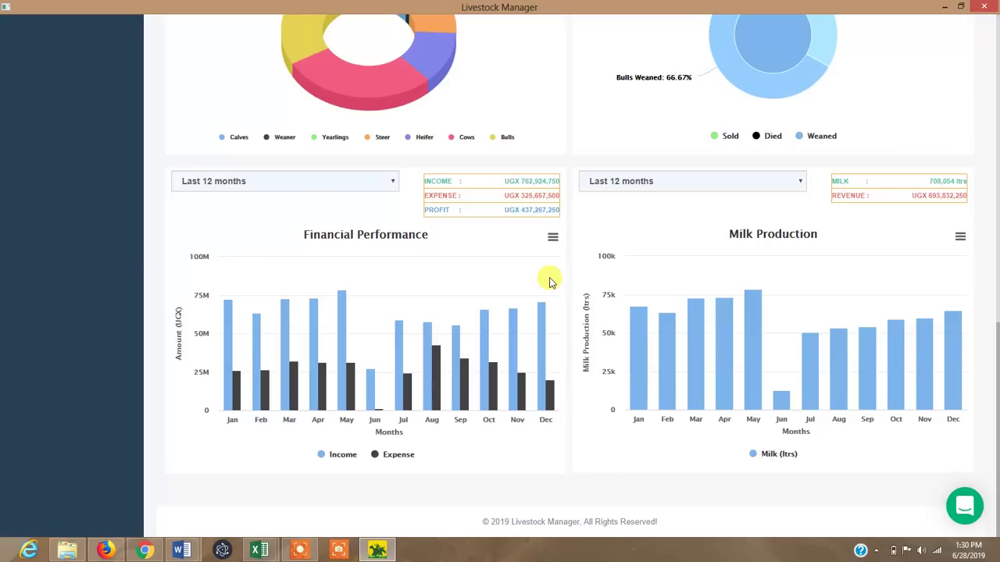
pyautogui.scroll(8, 549, 283)
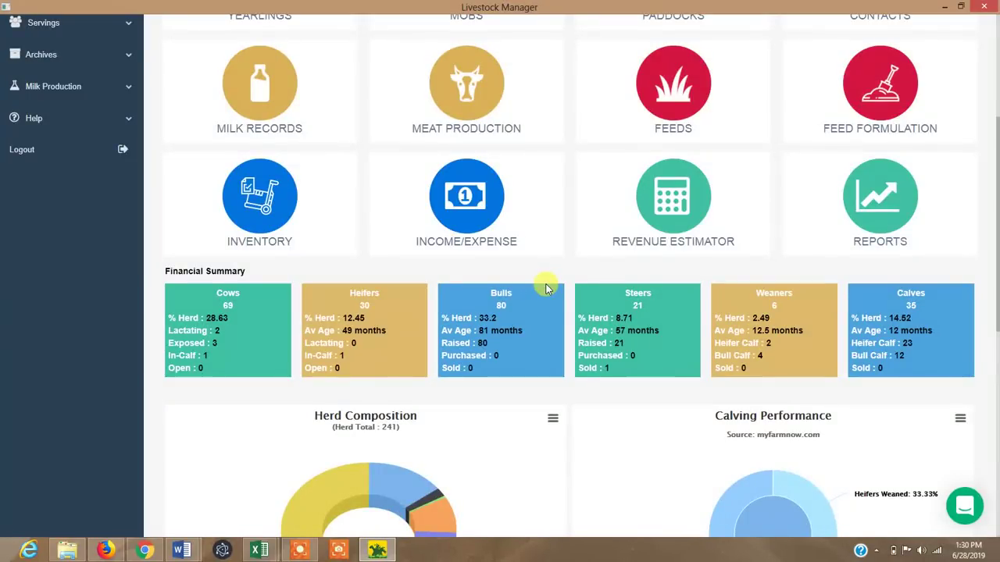
pyautogui.scroll(3, 538, 282)
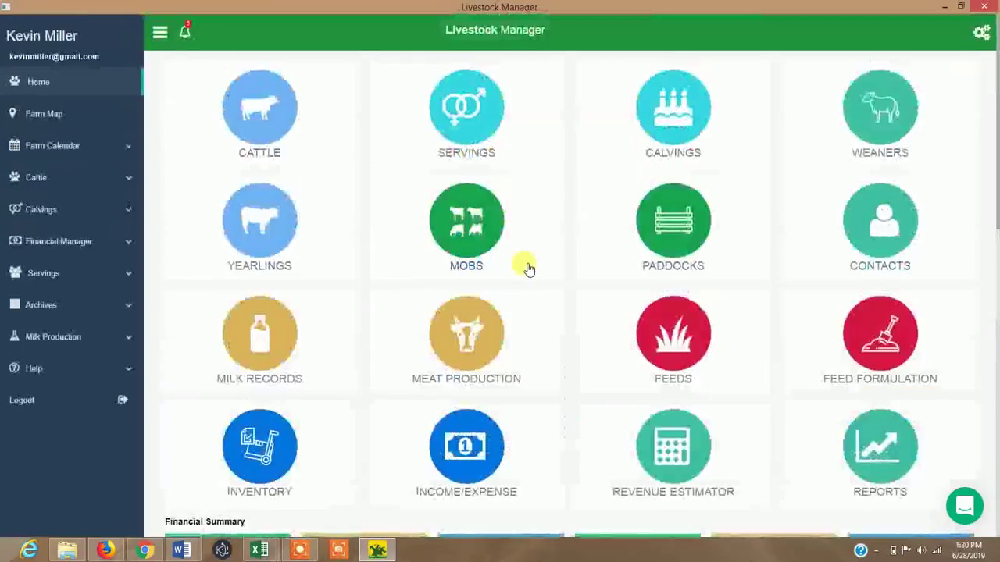
# Open the Cattle List and look through the cow records, including their tags, breeds, locations and photos
pyautogui.click(275, 113)
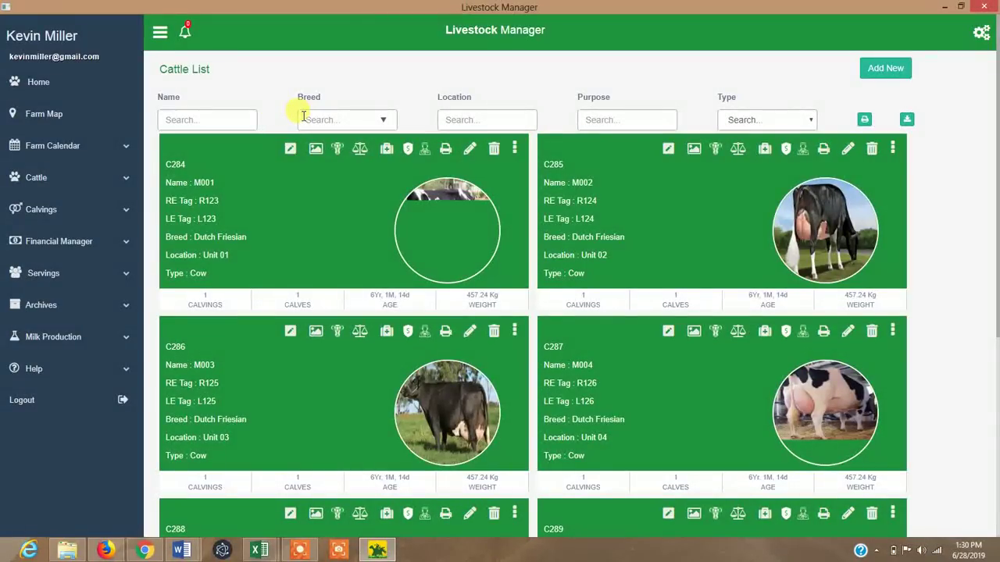
pyautogui.scroll(-4, 596, 271)
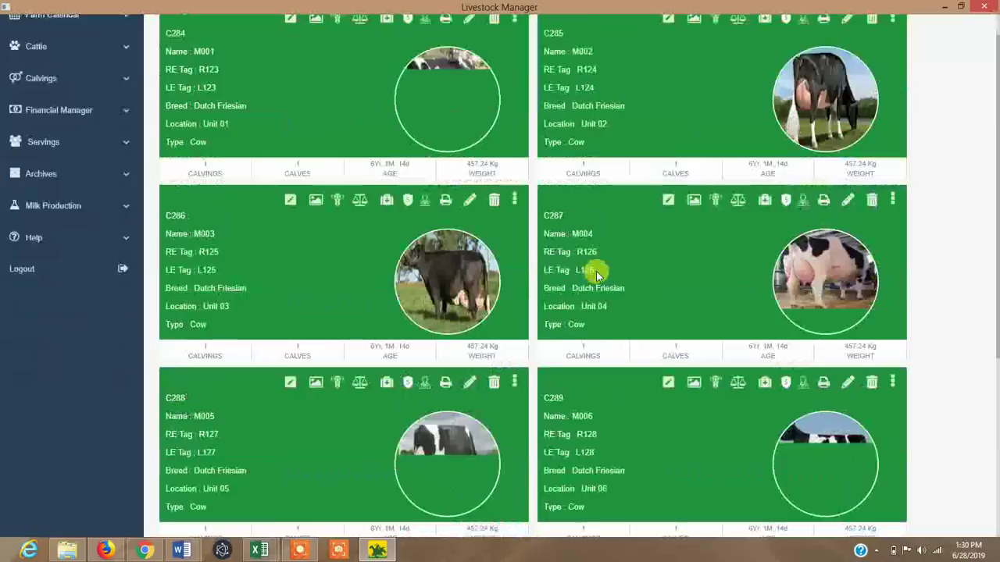
pyautogui.scroll(4, 595, 271)
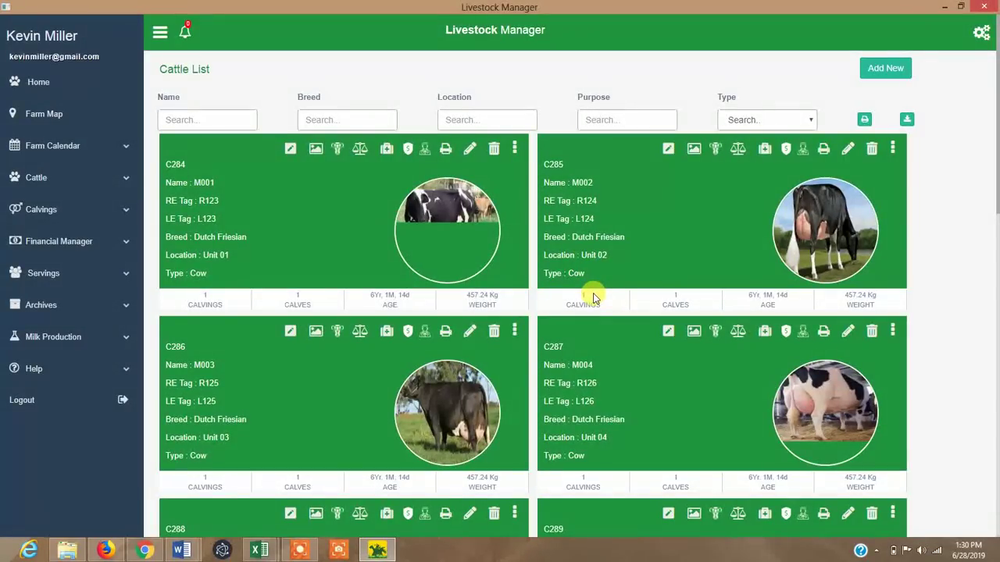
pyautogui.scroll(-10, 604, 312)
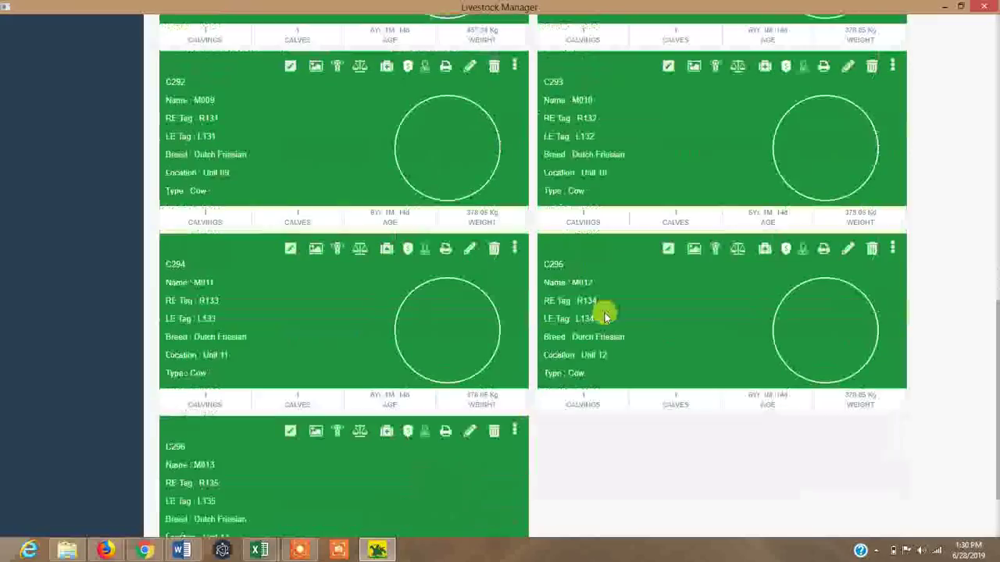
pyautogui.scroll(6, 599, 309)
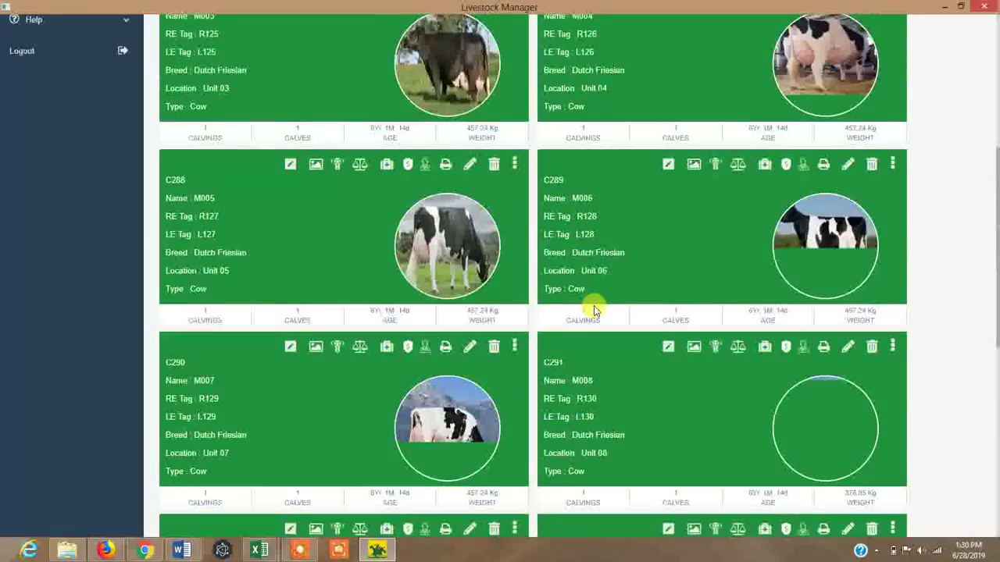
pyautogui.scroll(5, 593, 310)
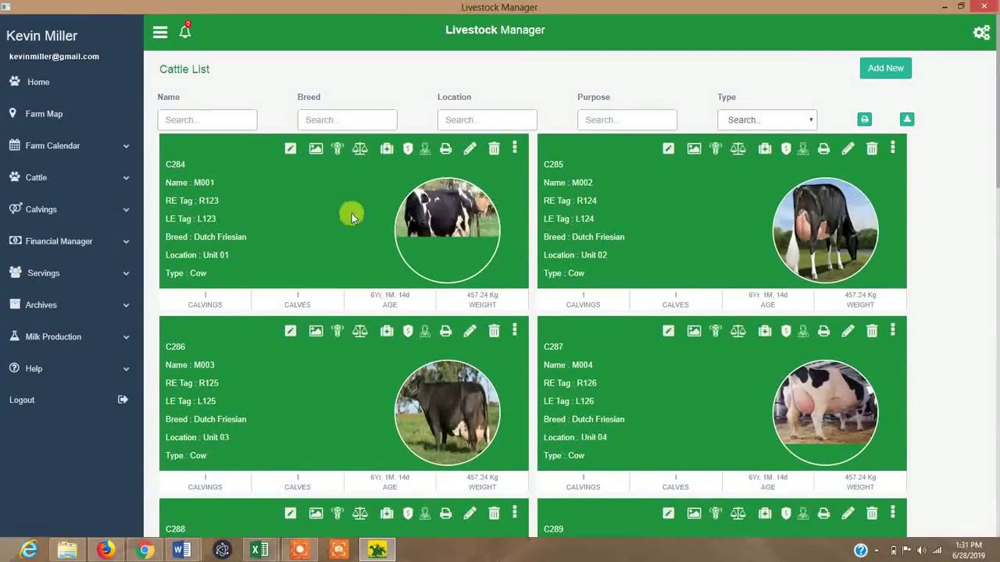
pyautogui.scroll(-4, 355, 218)
pyautogui.scroll(-12, 361, 234)
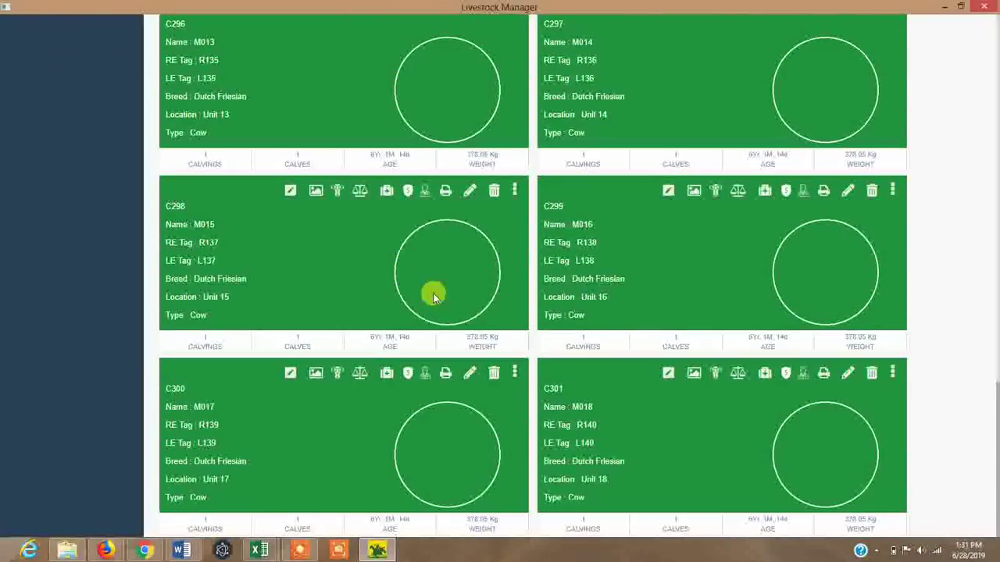
pyautogui.scroll(10, 456, 301)
pyautogui.scroll(7, 457, 303)
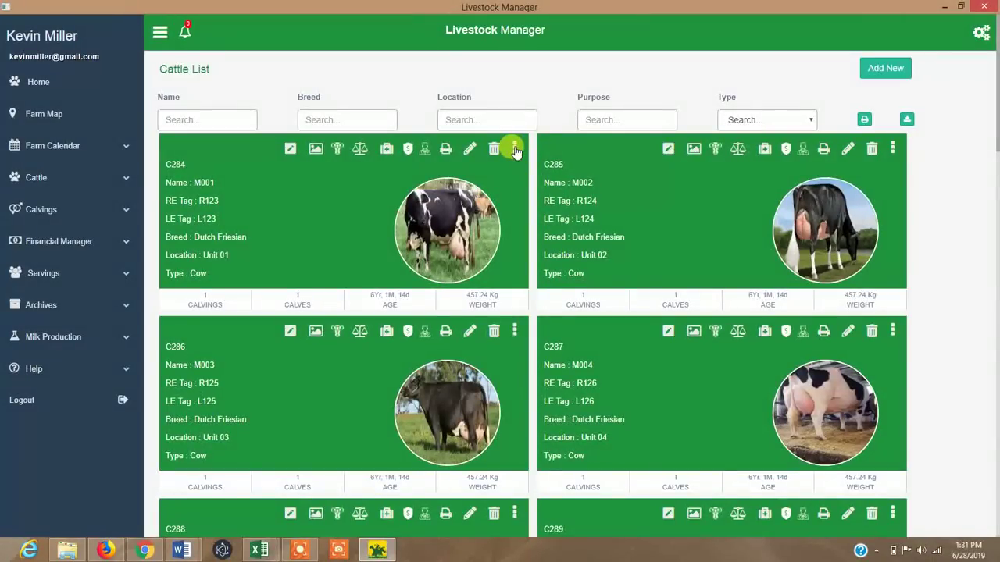
pyautogui.scroll(-10, 480, 230)
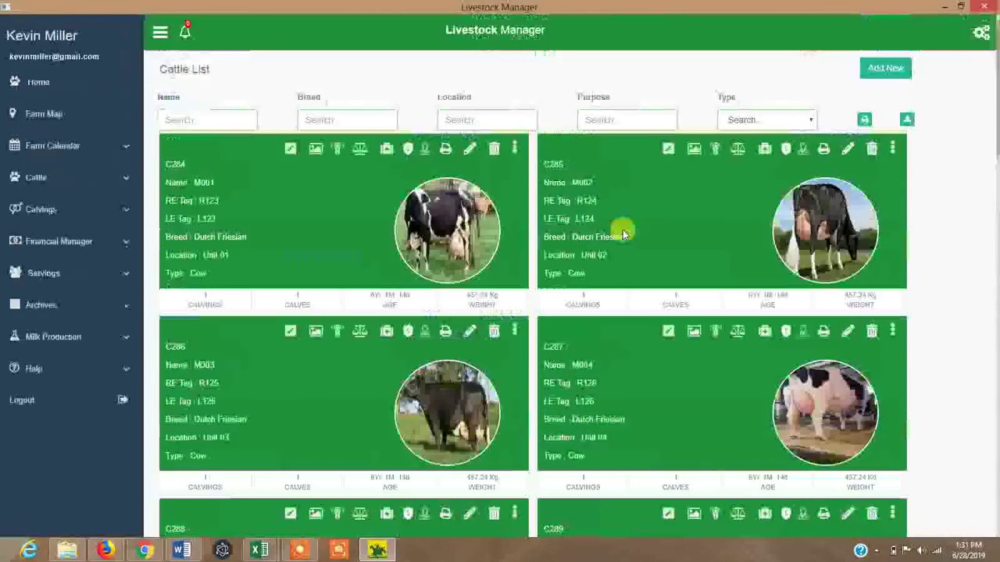
pyautogui.scroll(-15, 661, 227)
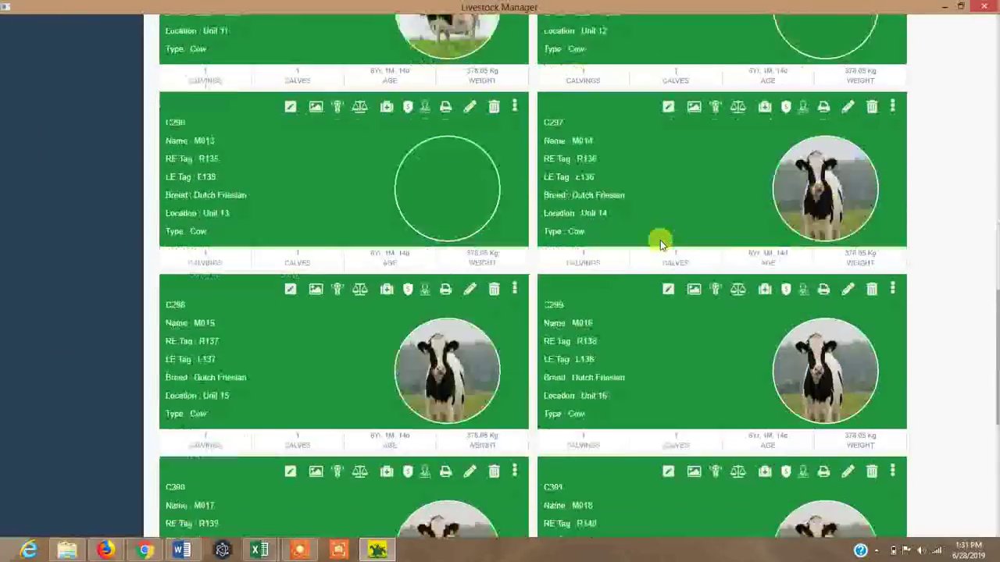
pyautogui.scroll(13, 660, 242)
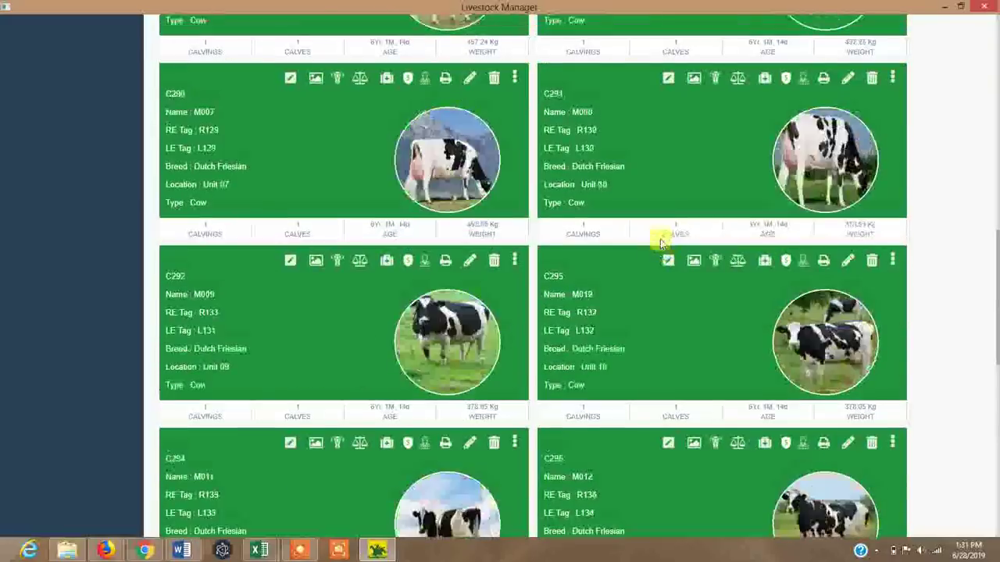
pyautogui.scroll(3, 660, 238)
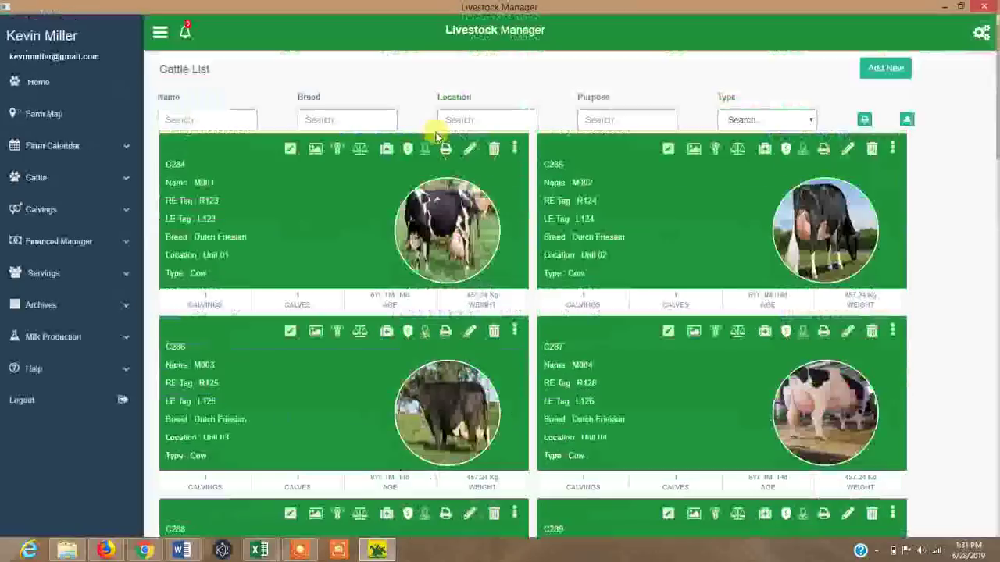
# Filter the cattle list by the purpose Meat and clear the filter again
pyautogui.click(602, 120)
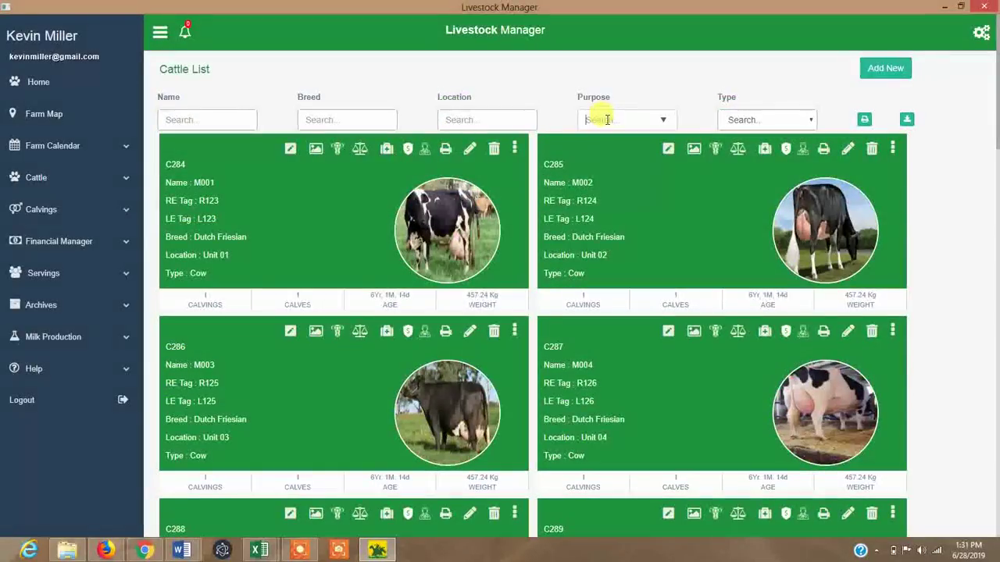
pyautogui.click(607, 119)
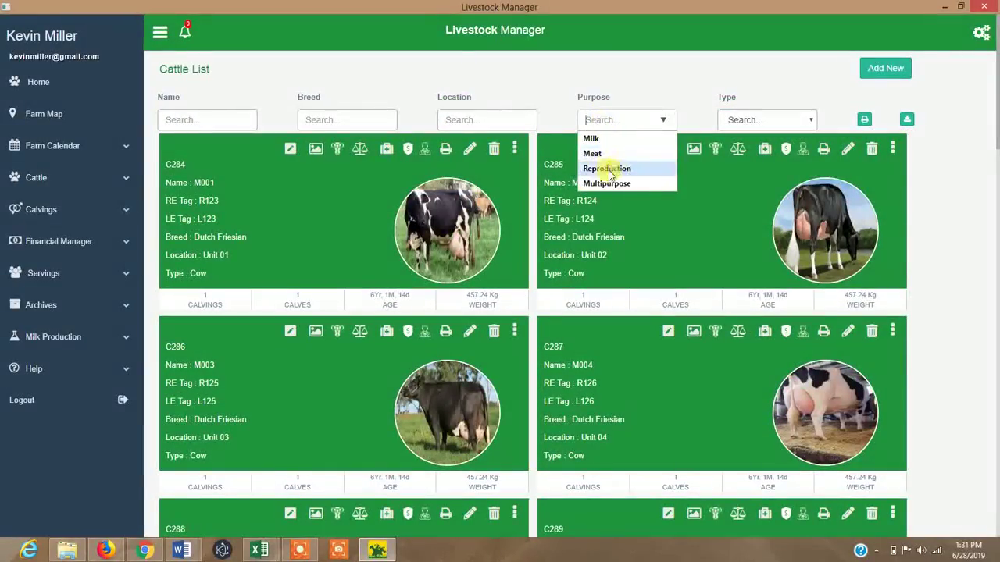
pyautogui.click(607, 154)
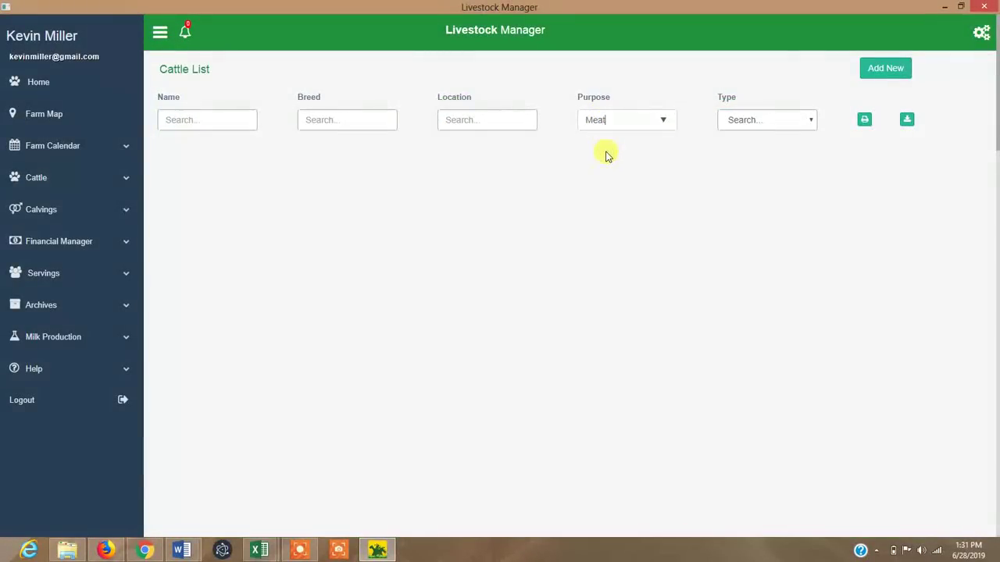
pyautogui.click(620, 117)
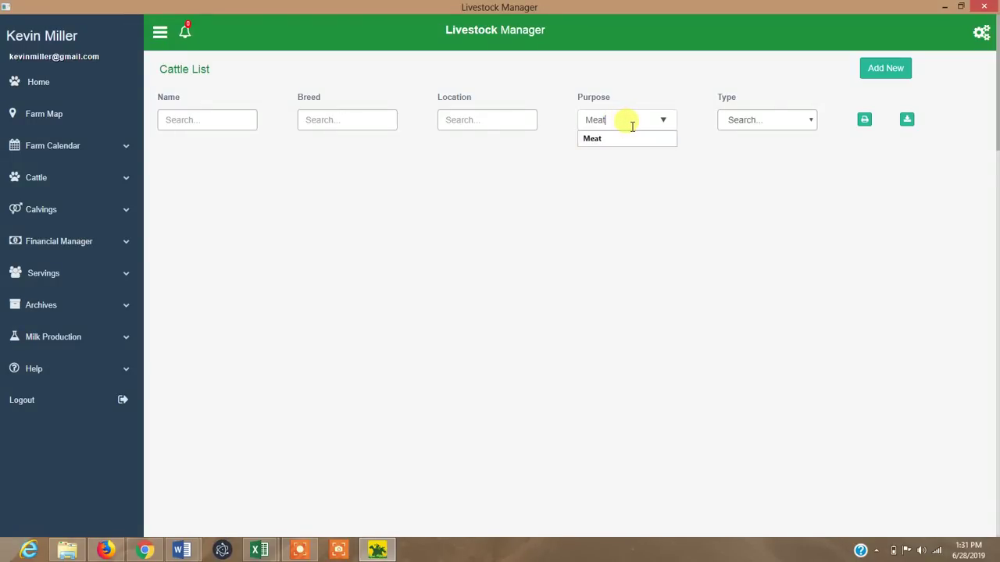
pyautogui.press('BackSpace')
pyautogui.press('BackSpace')
pyautogui.press('BackSpace')
pyautogui.press('BackSpace')
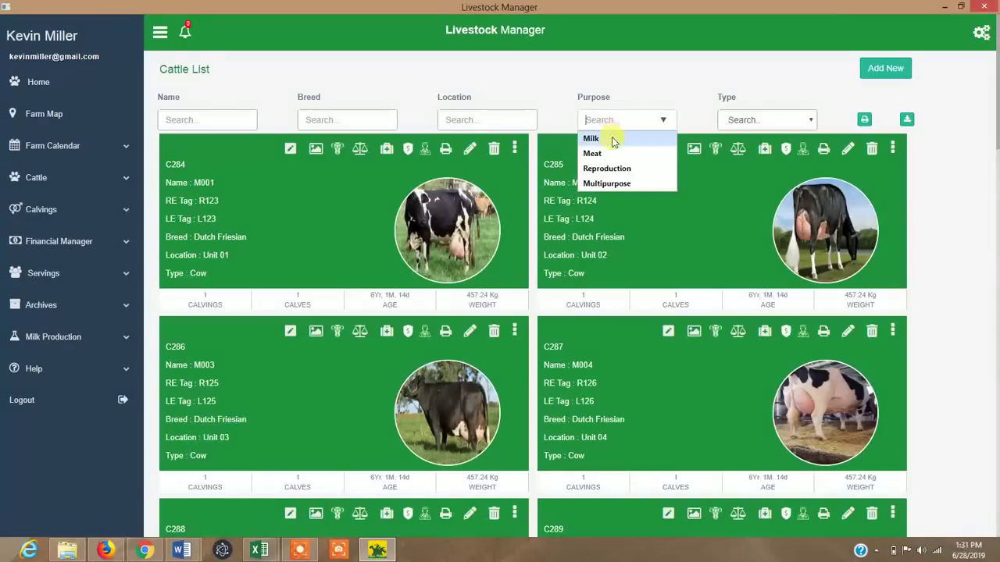
# Filter the cattle list by the purpose Milk and clear the filter again
pyautogui.click(612, 139)
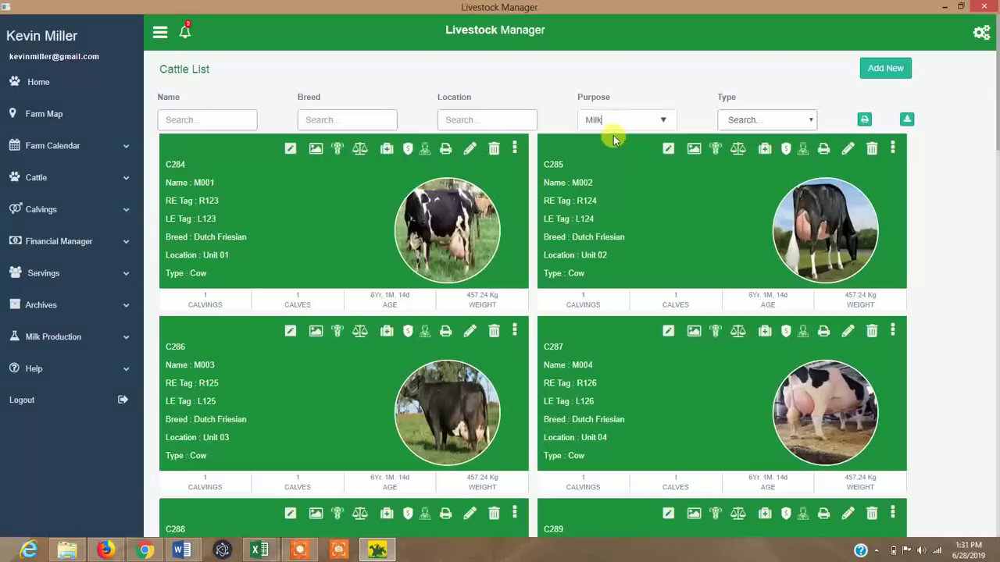
pyautogui.press('BackSpace')
pyautogui.press('BackSpace')
pyautogui.press('BackSpace')
pyautogui.press('BackSpace')
# Filter the cattle list by the purpose Multipurpose and clear the filter again
pyautogui.click(603, 122)
pyautogui.click(617, 184)
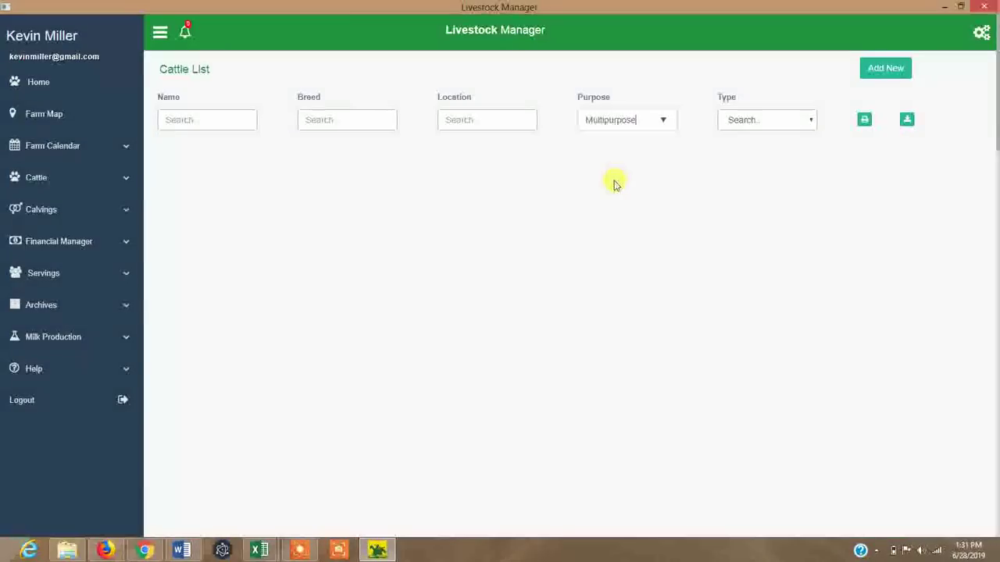
pyautogui.press('BackSpace')
pyautogui.press('BackSpace')
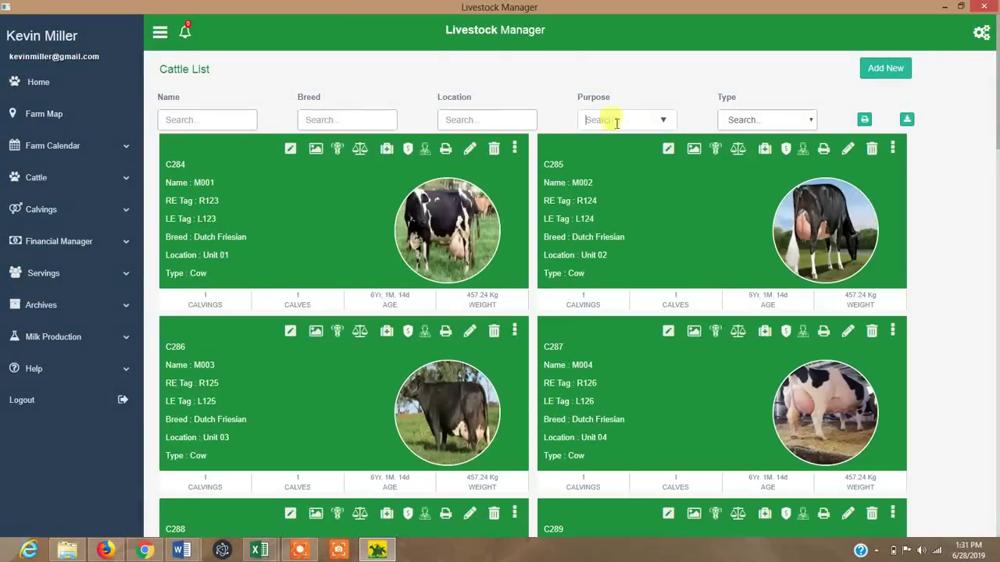
# Filter the cattle list by the purpose Reproduction and clear the filter again
pyautogui.click(607, 120)
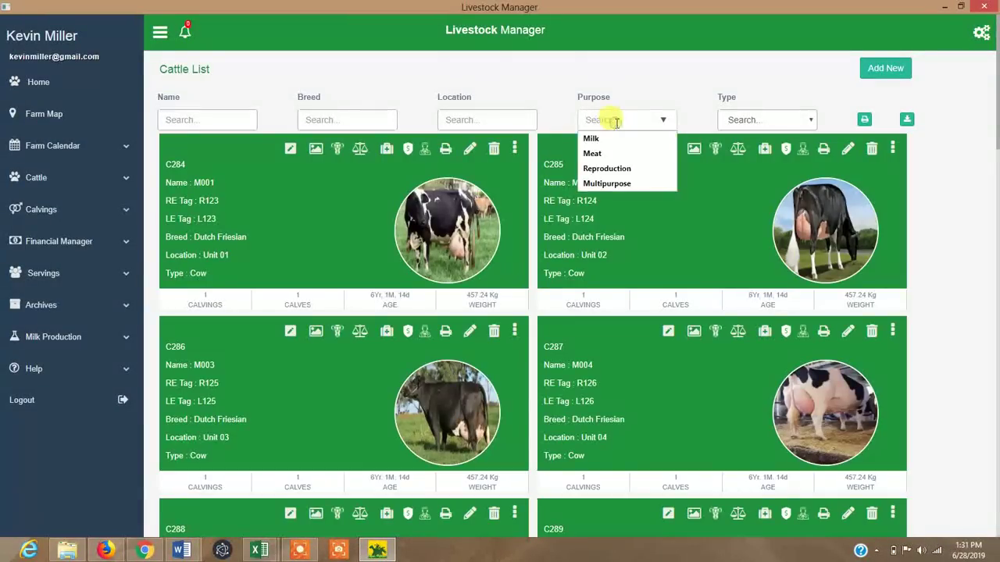
pyautogui.click(604, 167)
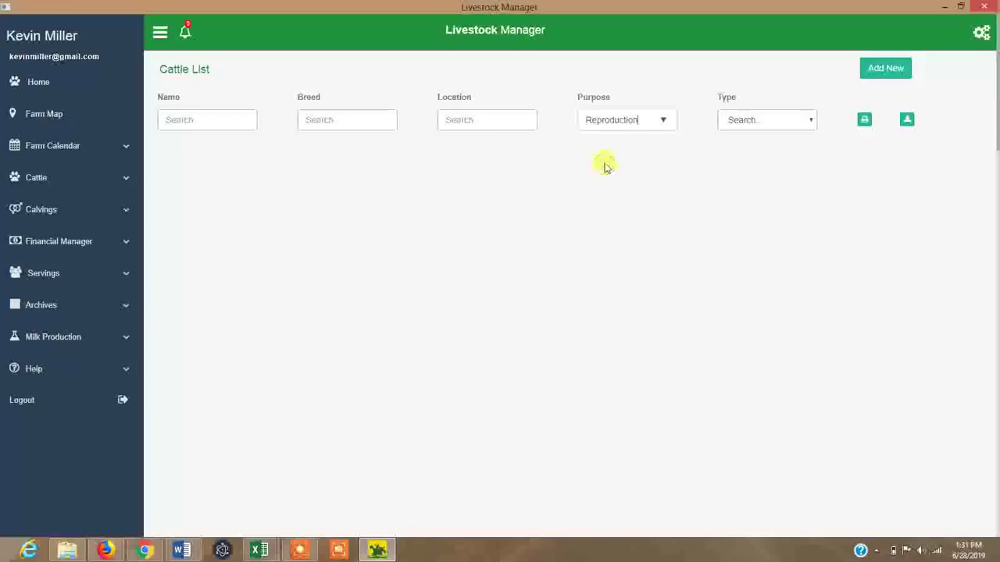
pyautogui.click(633, 120)
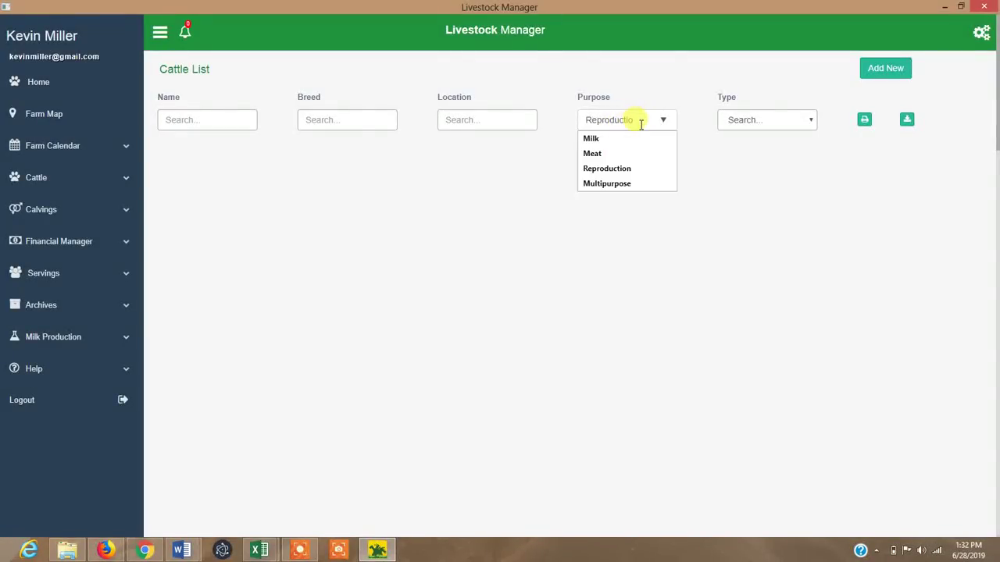
pyautogui.click(633, 120)
# Show only the cattle kept for Milk and return to the home dashboard after viewing them
pyautogui.click(614, 123)
pyautogui.click(608, 139)
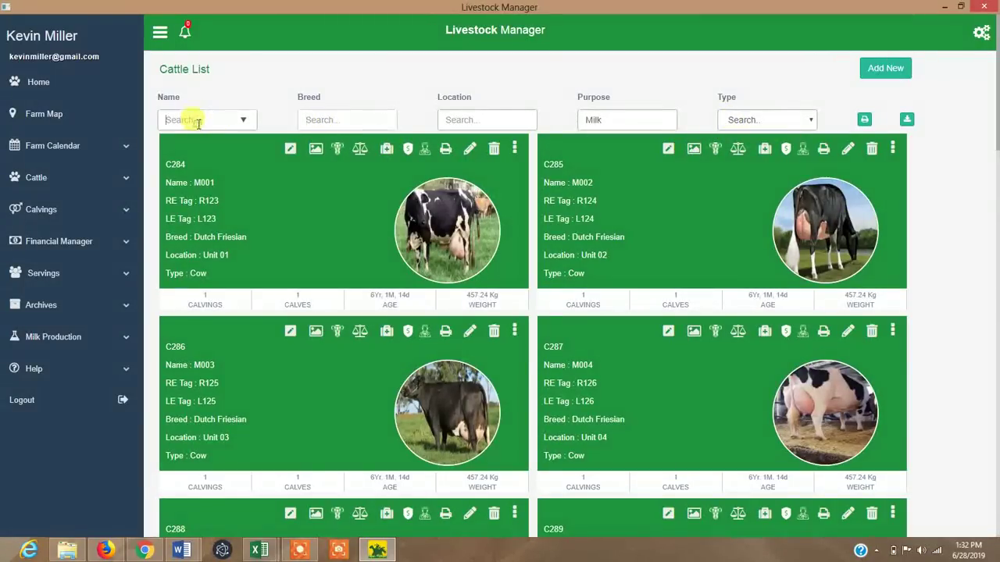
pyautogui.click(465, 122)
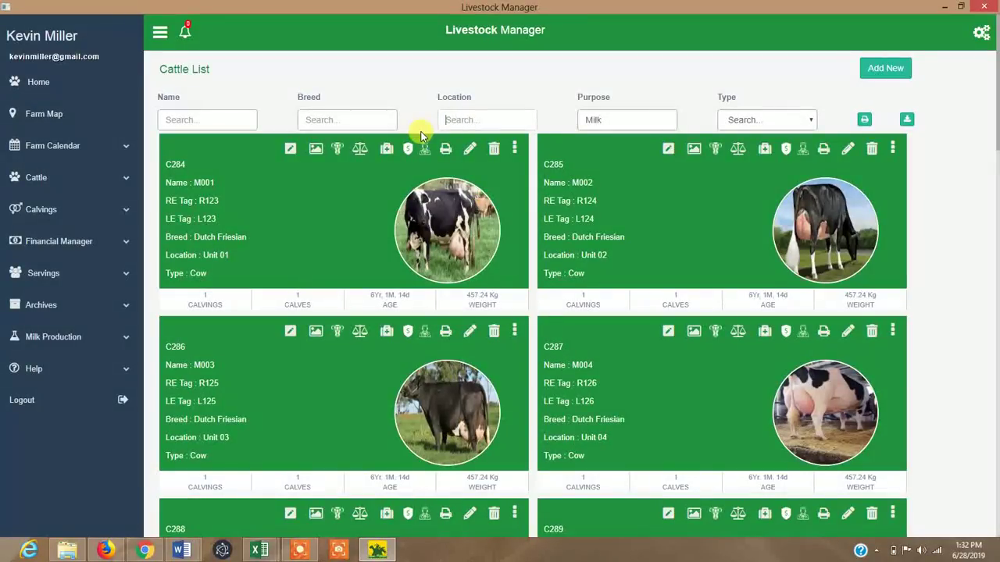
pyautogui.scroll(-2, 616, 187)
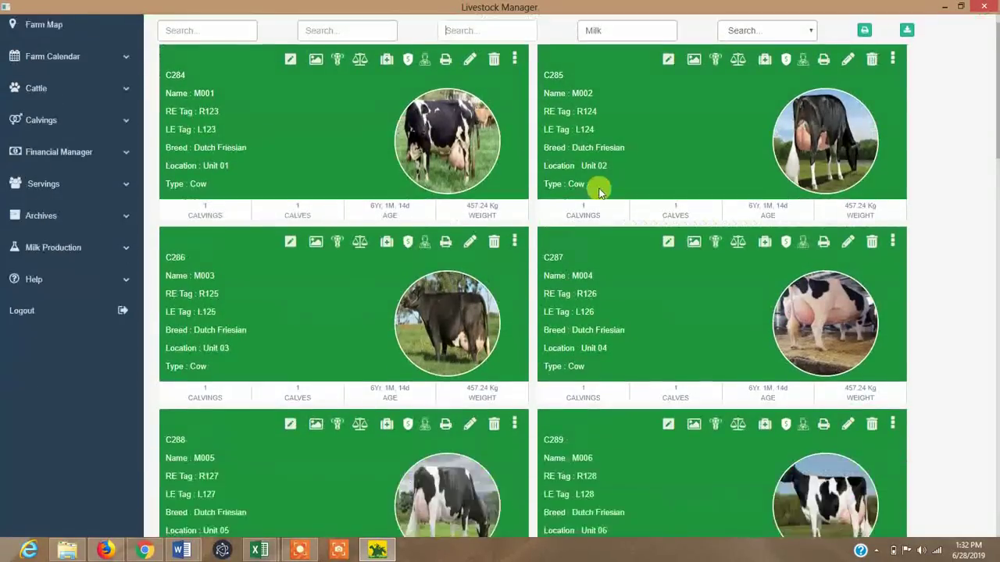
pyautogui.scroll(2, 598, 190)
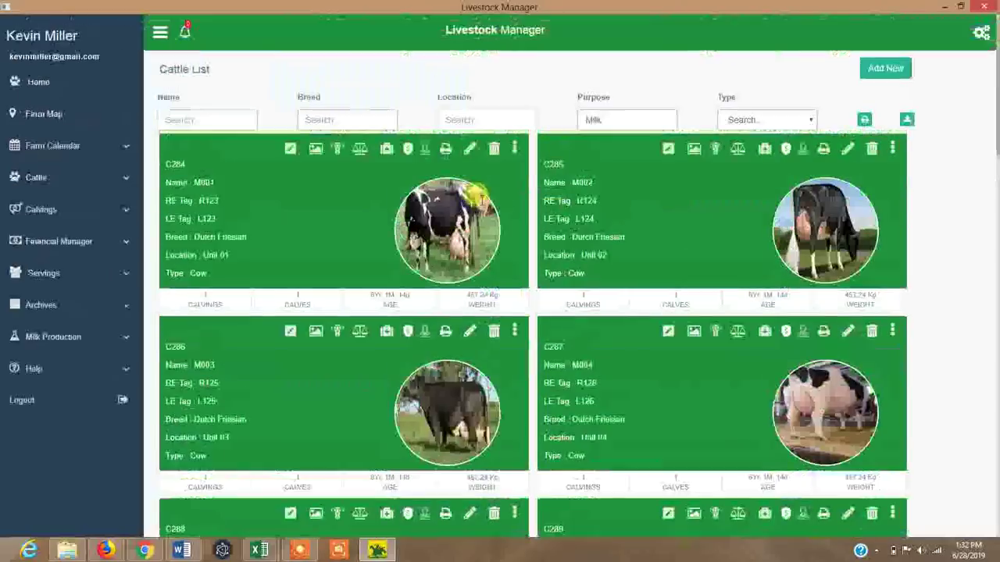
pyautogui.click(31, 83)
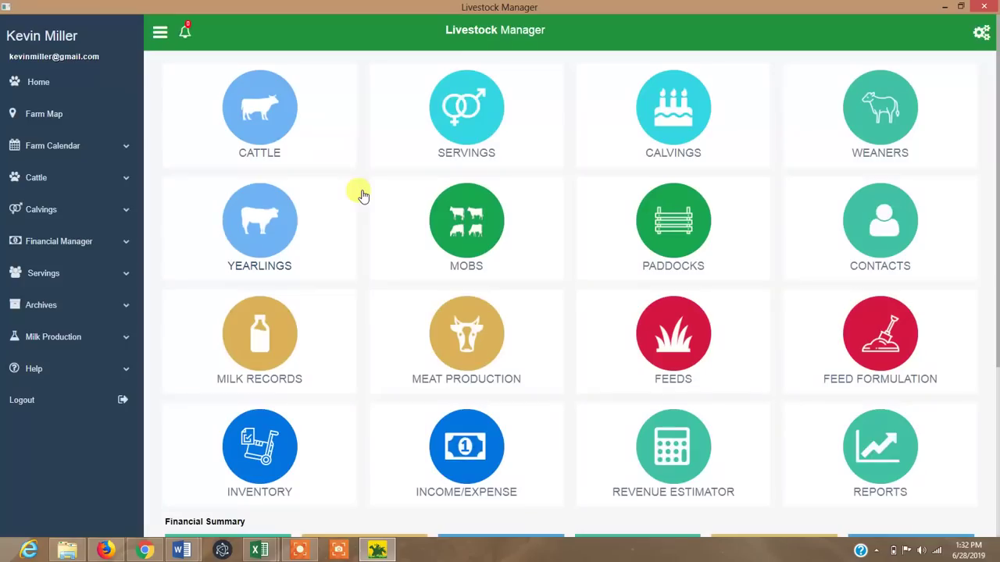
# Look over the home dashboard, then open the servings section and review the breeding list
pyautogui.scroll(-2, 644, 313)
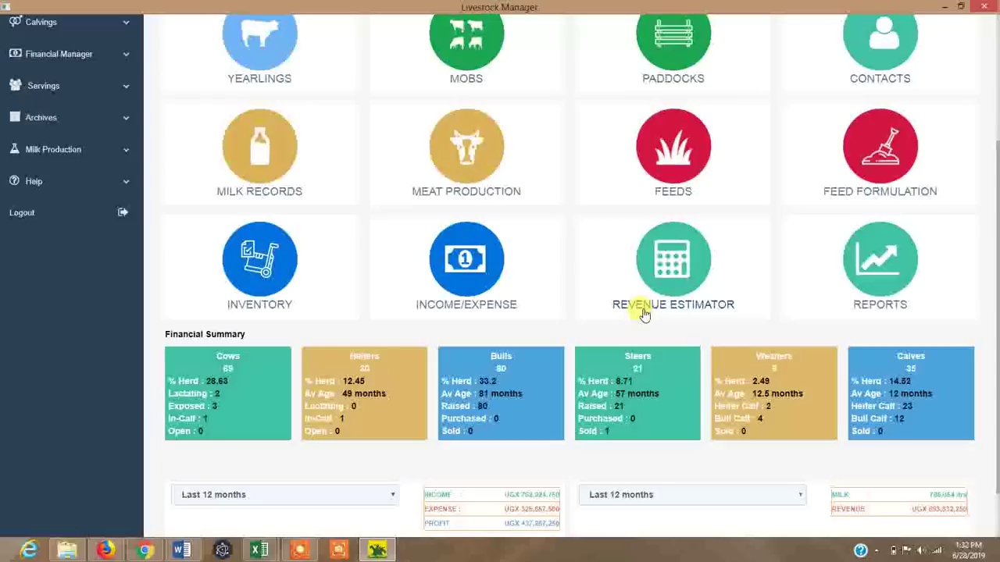
pyautogui.scroll(2, 640, 312)
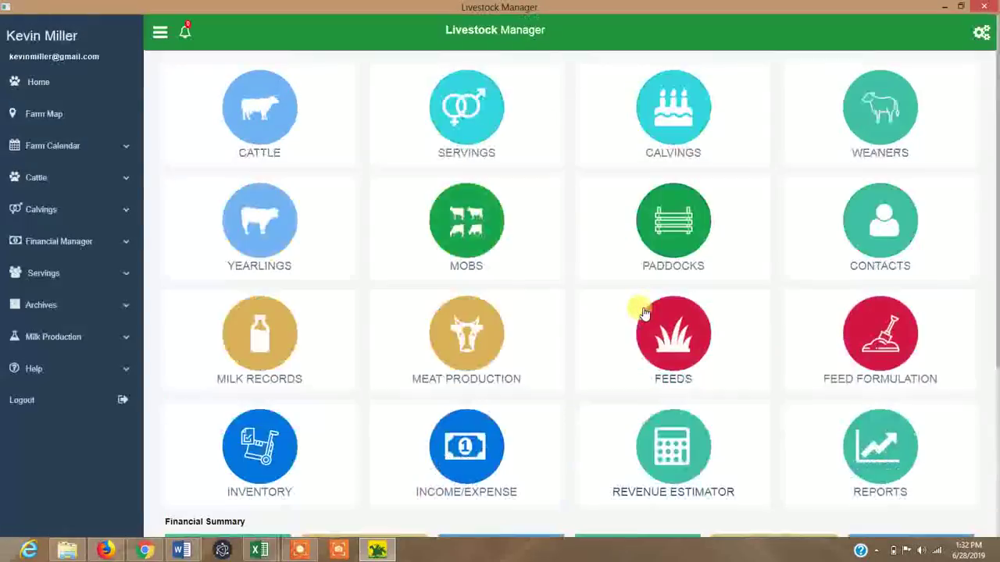
pyautogui.click(458, 135)
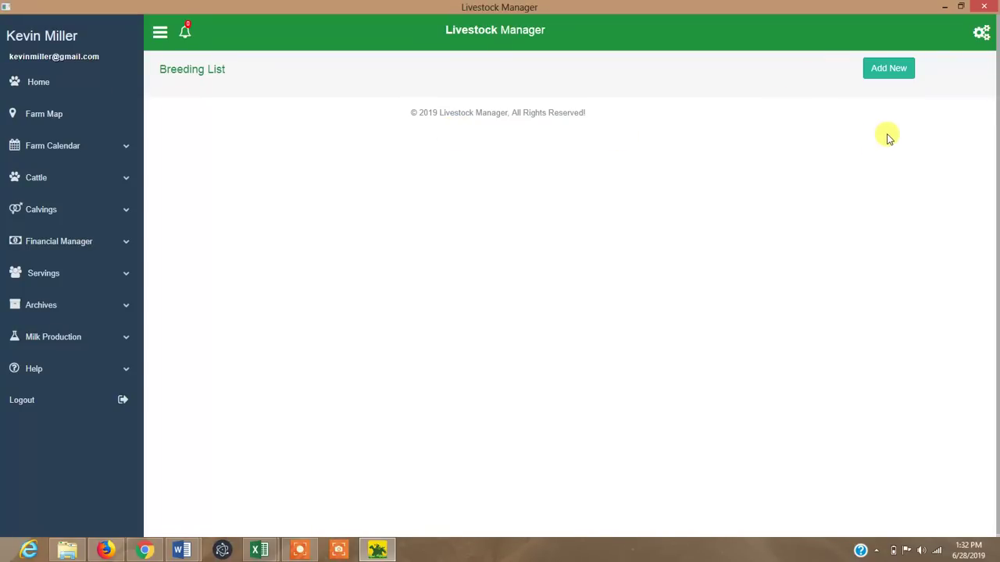
pyautogui.click(881, 70)
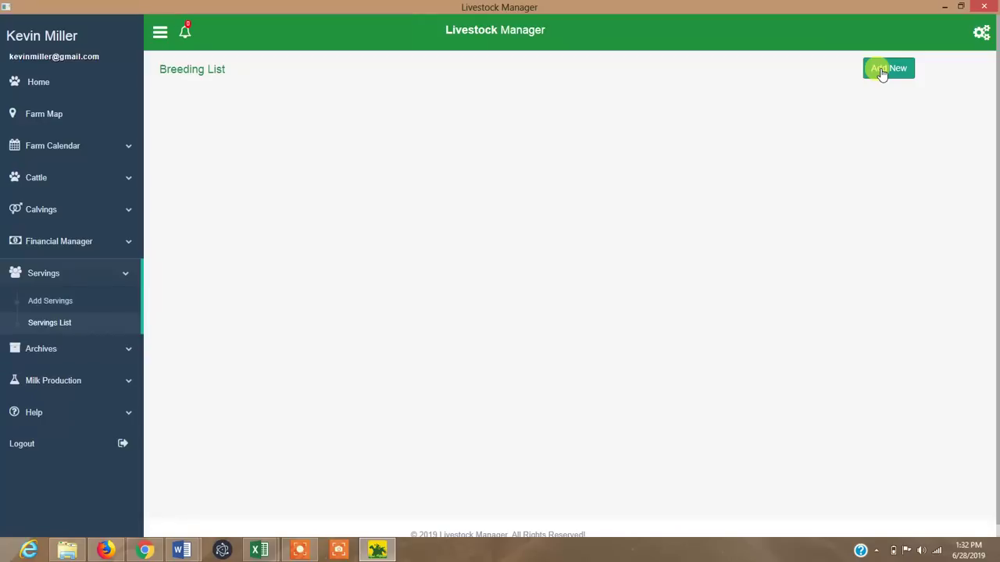
pyautogui.scroll(-1, 895, 202)
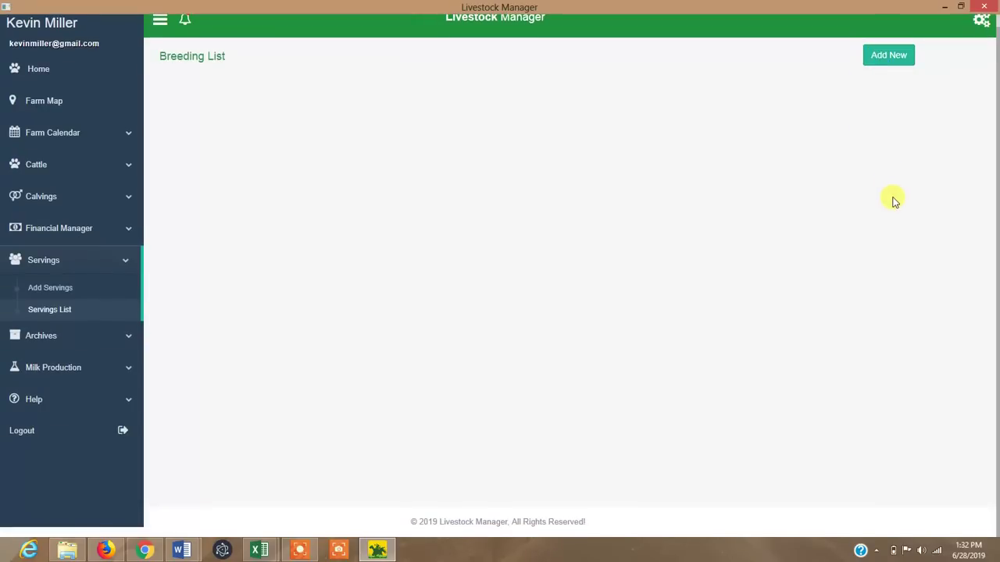
pyautogui.scroll(1, 888, 199)
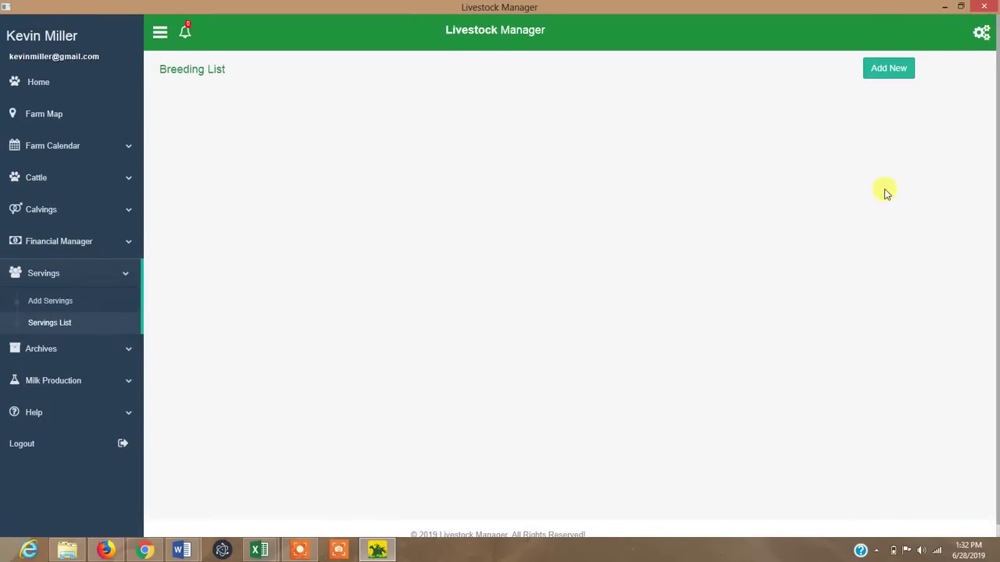
pyautogui.scroll(-1, 719, 323)
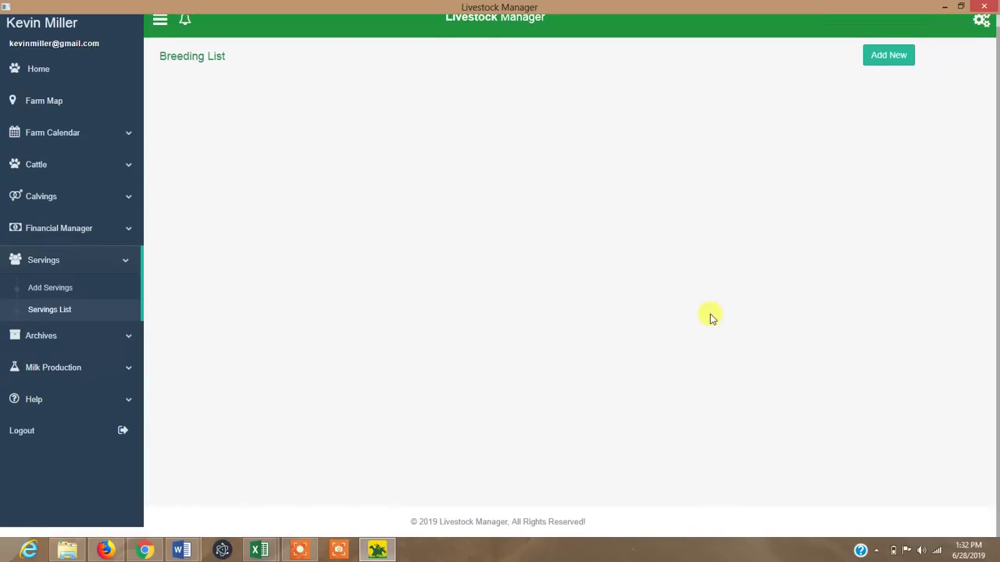
pyautogui.scroll(1, 710, 320)
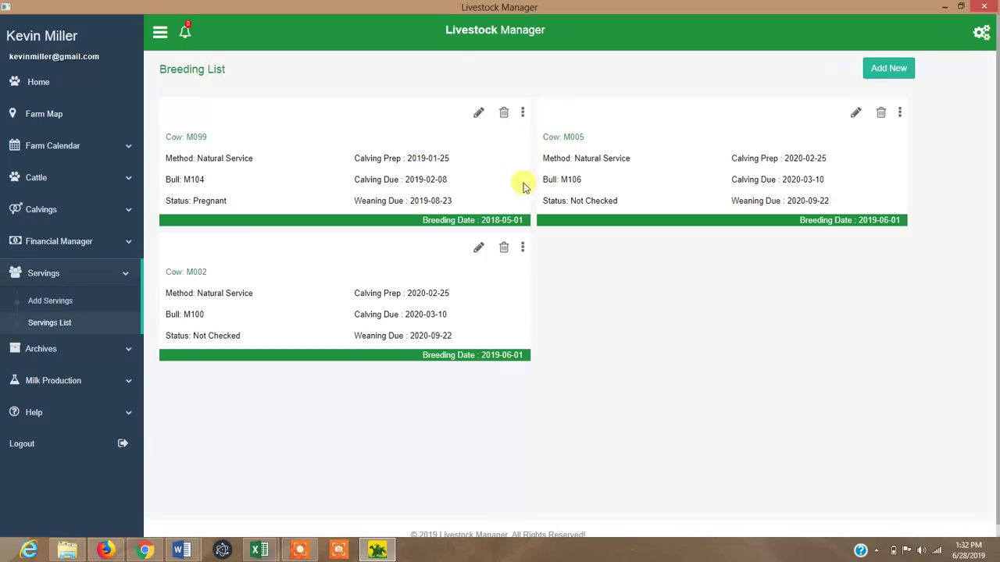
# Open the pregnancy test form for cow M005 and view the check date calendar
pyautogui.click(525, 115)
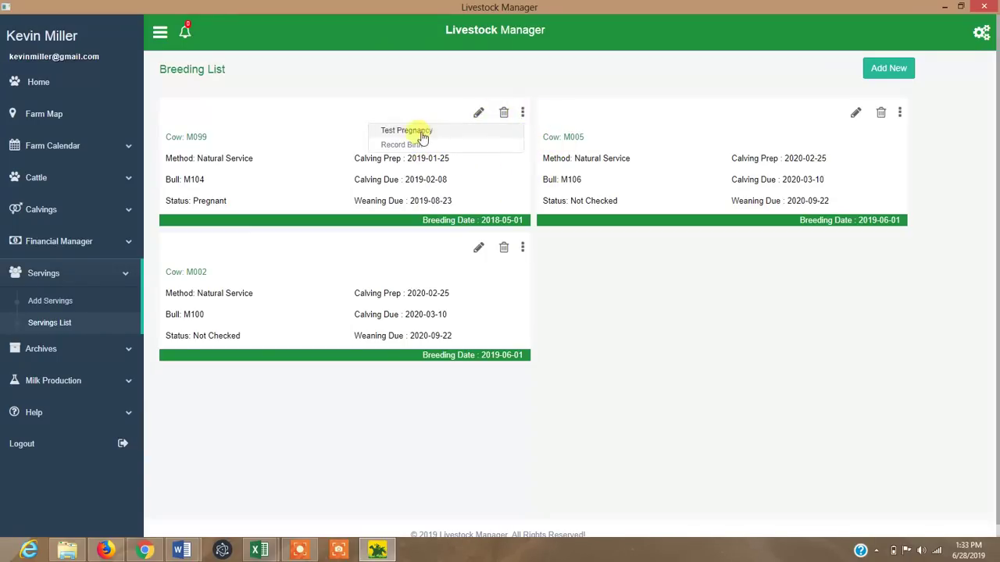
pyautogui.click(900, 115)
pyautogui.click(787, 130)
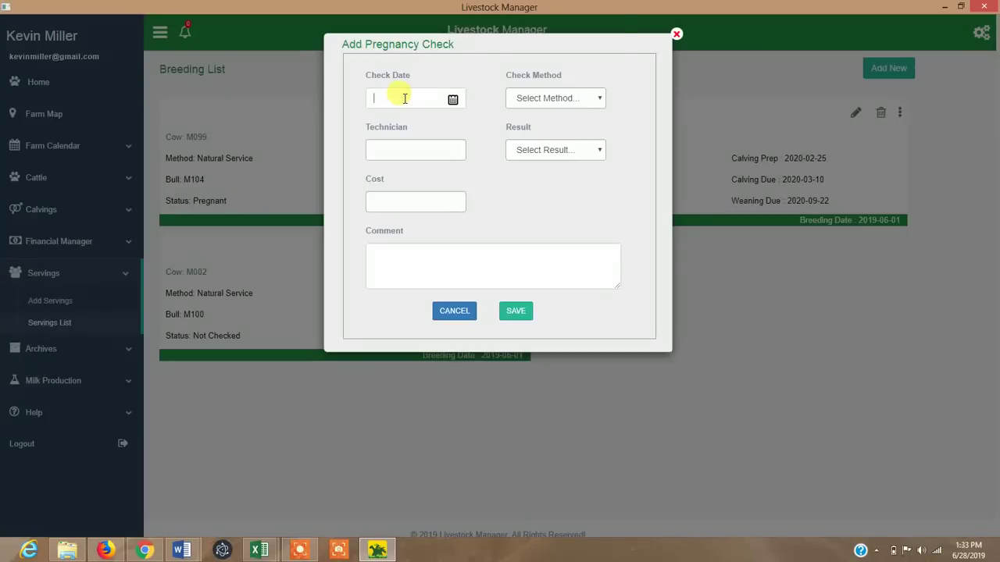
pyautogui.click(405, 98)
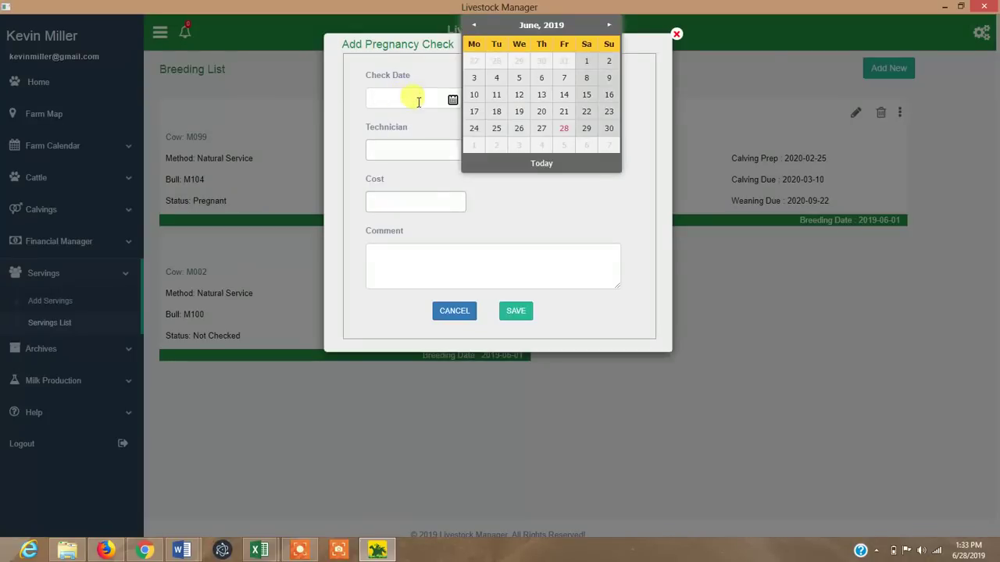
pyautogui.click(568, 215)
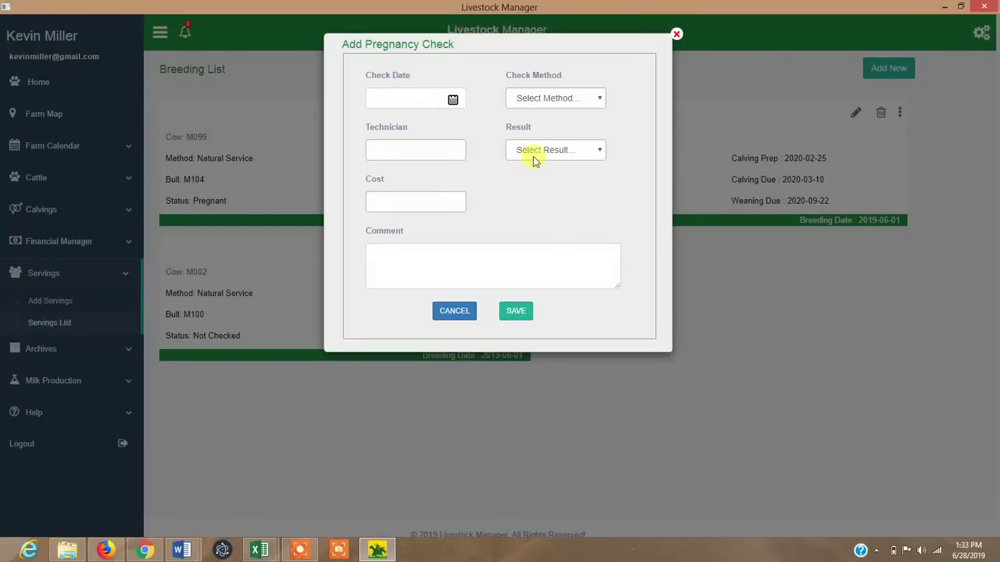
# Set the check method to Ultra Sound and view the calf sex options
pyautogui.click(559, 98)
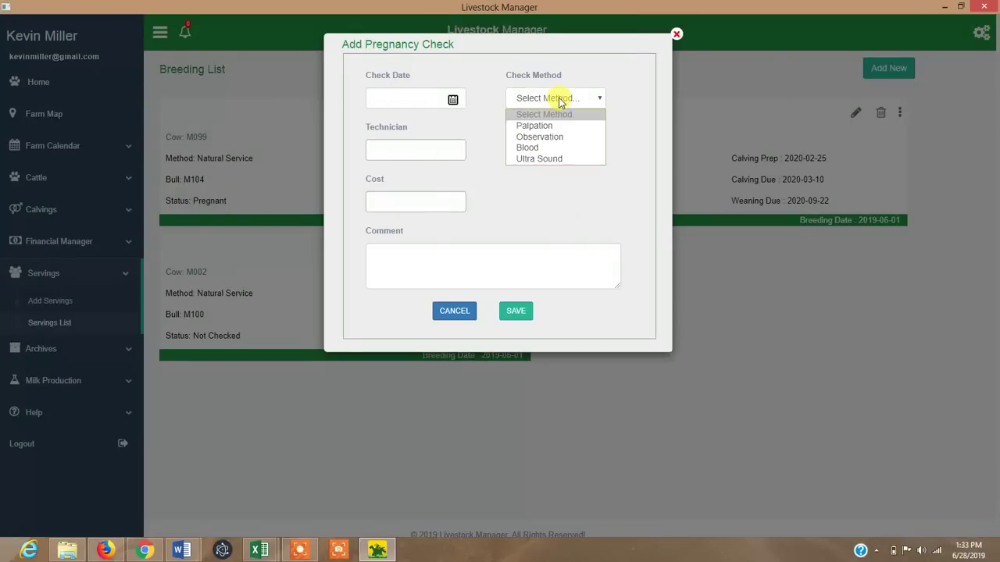
pyautogui.click(554, 159)
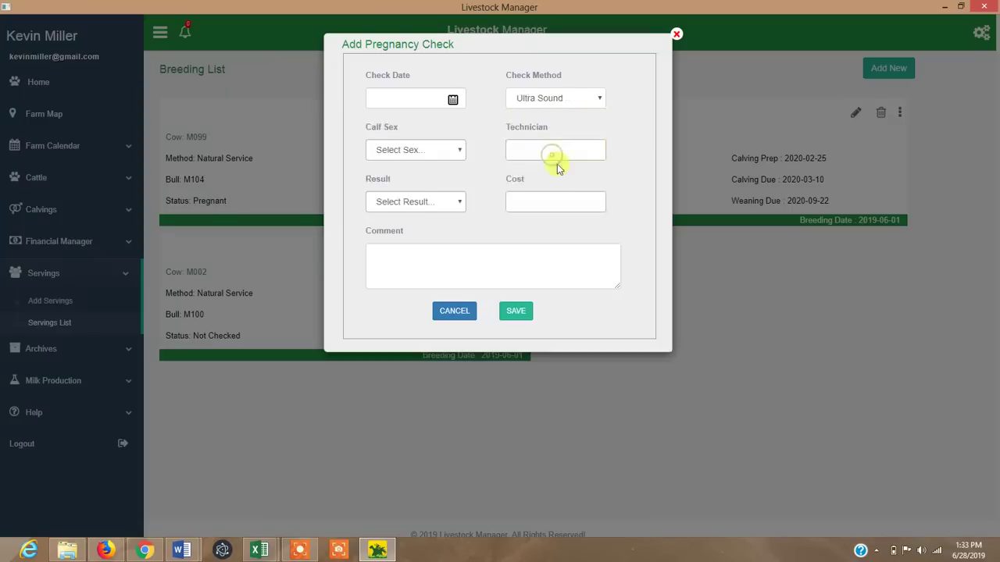
pyautogui.click(407, 152)
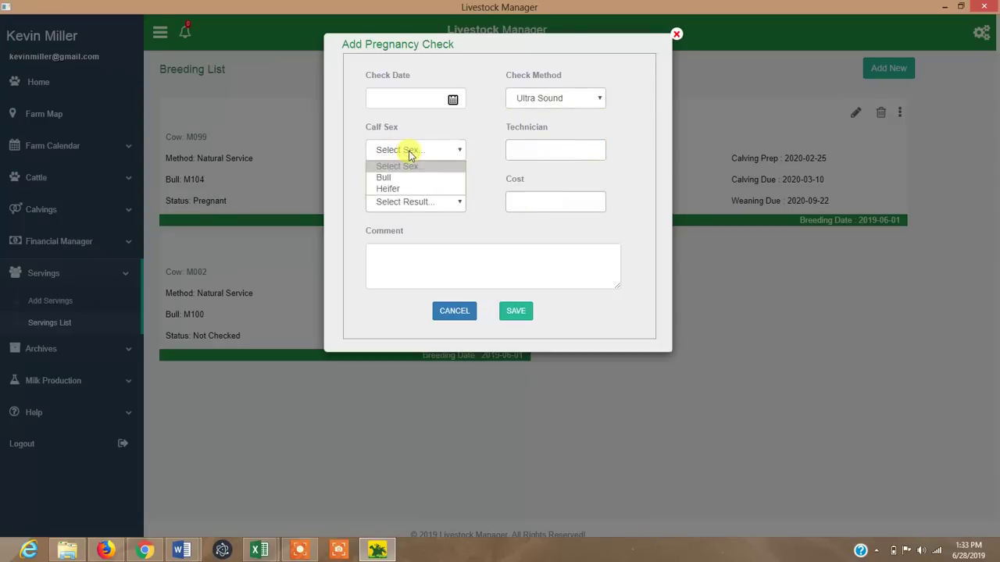
pyautogui.click(618, 233)
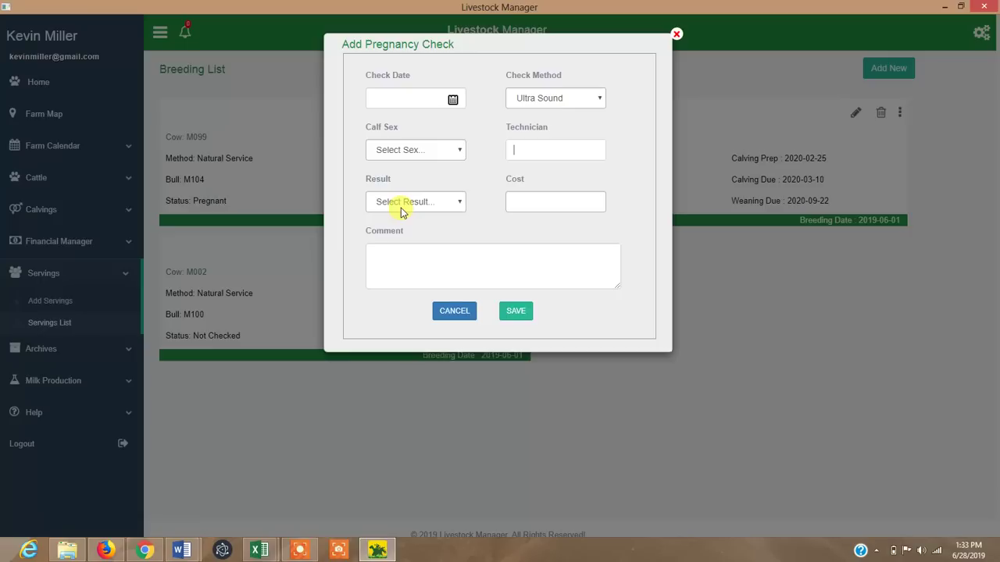
# Discard the pregnancy check after viewing its result options and return to the home dashboard
pyautogui.click(428, 200)
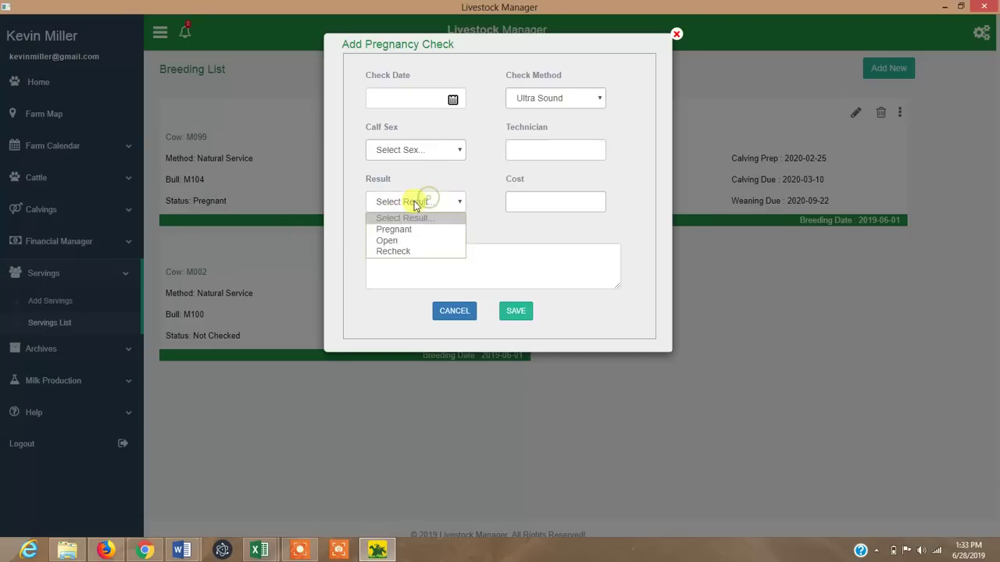
pyautogui.click(489, 226)
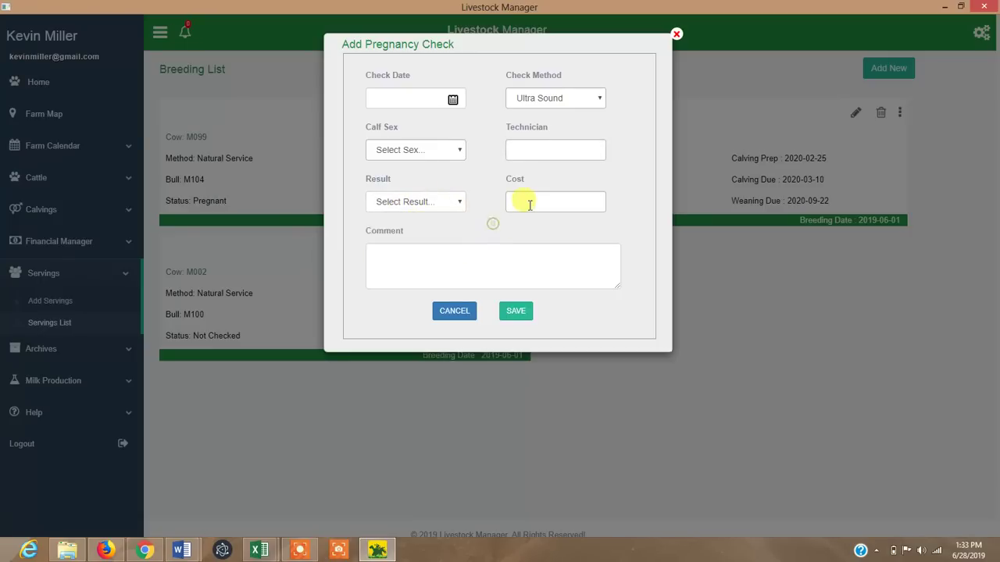
pyautogui.click(677, 36)
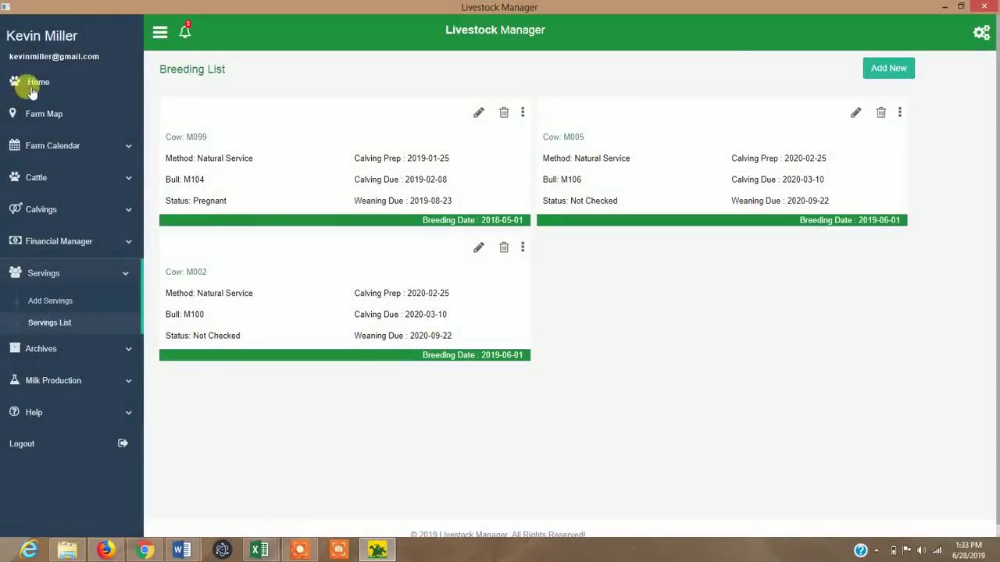
pyautogui.click(36, 86)
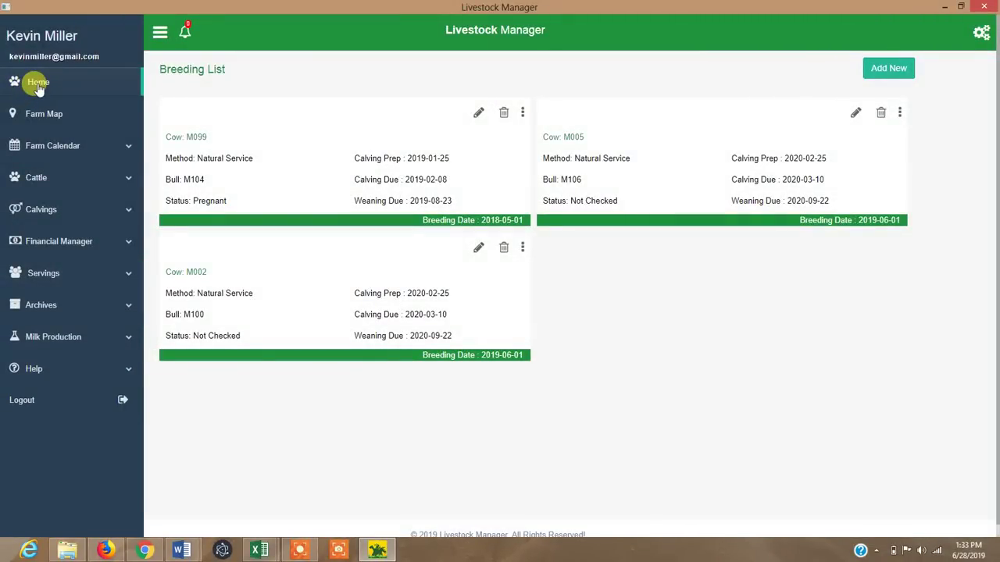
pyautogui.click(37, 86)
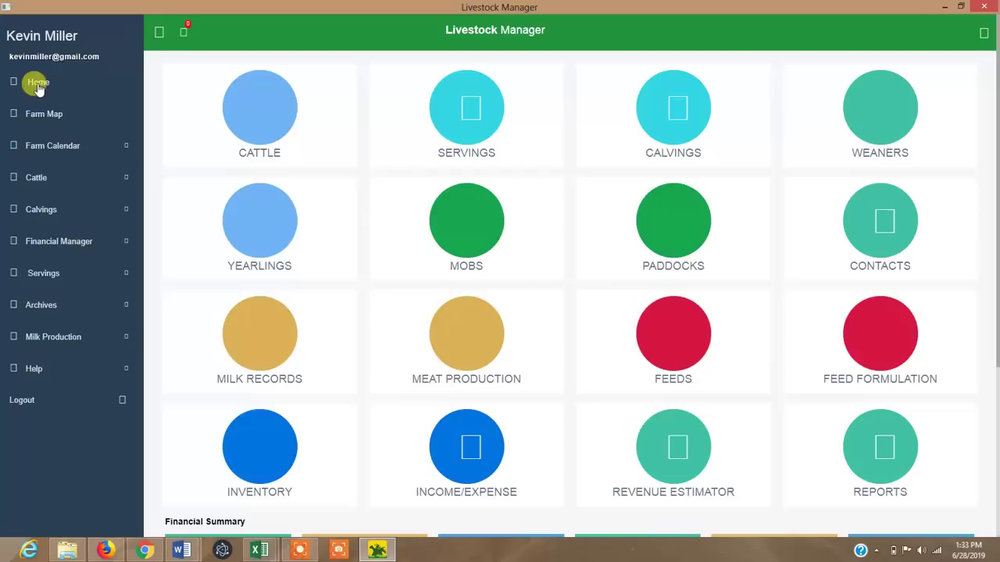
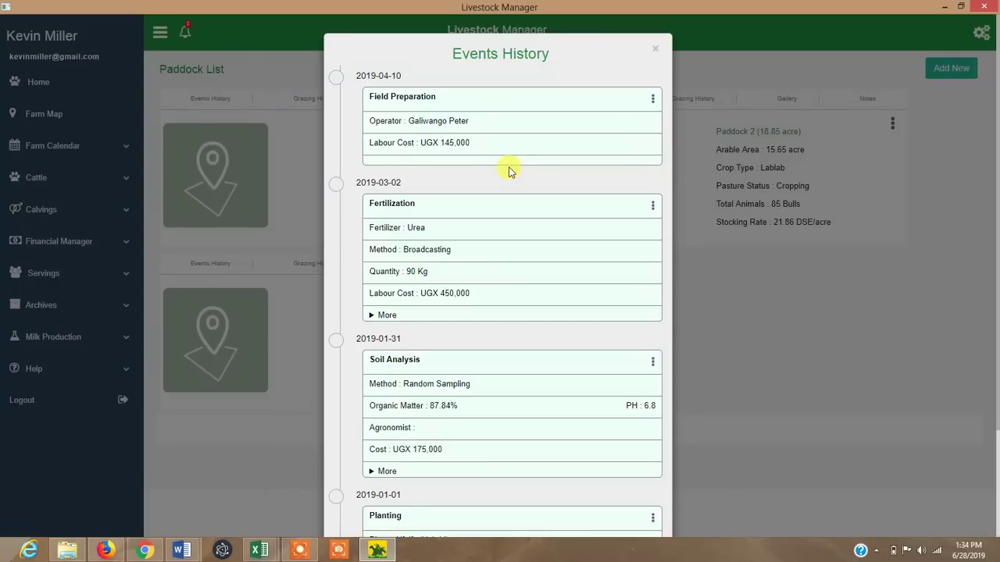
# Review the paddock's events history from field preparation back to planting, and close it
pyautogui.scroll(-2, 513, 183)
pyautogui.scroll(2, 517, 214)
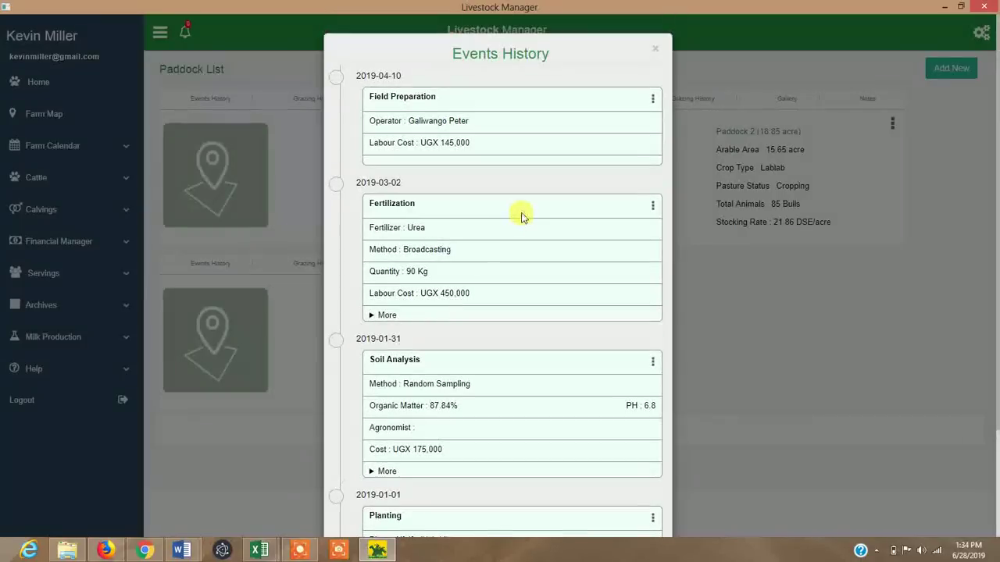
pyautogui.scroll(-2, 520, 217)
pyautogui.scroll(2, 518, 211)
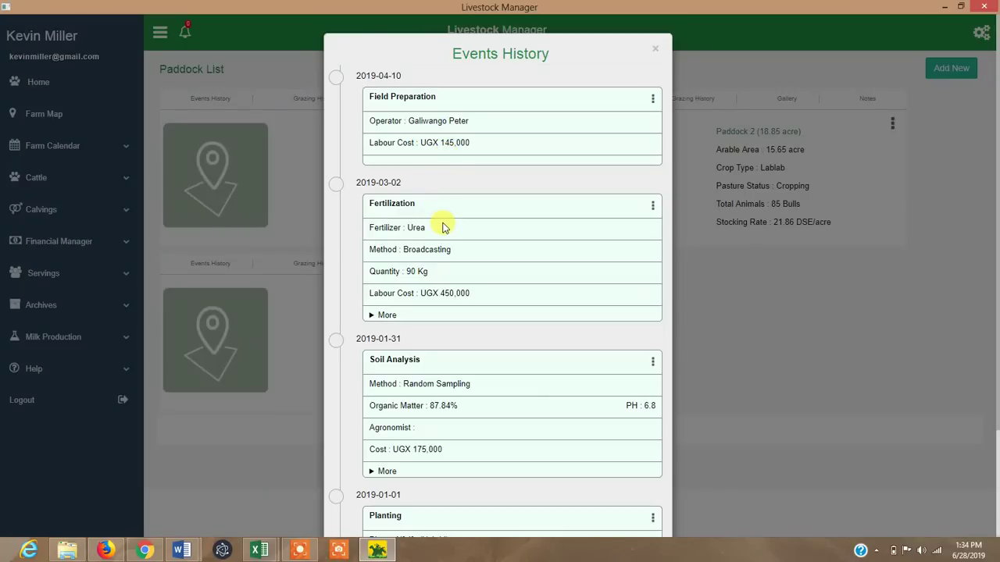
pyautogui.scroll(-2, 445, 228)
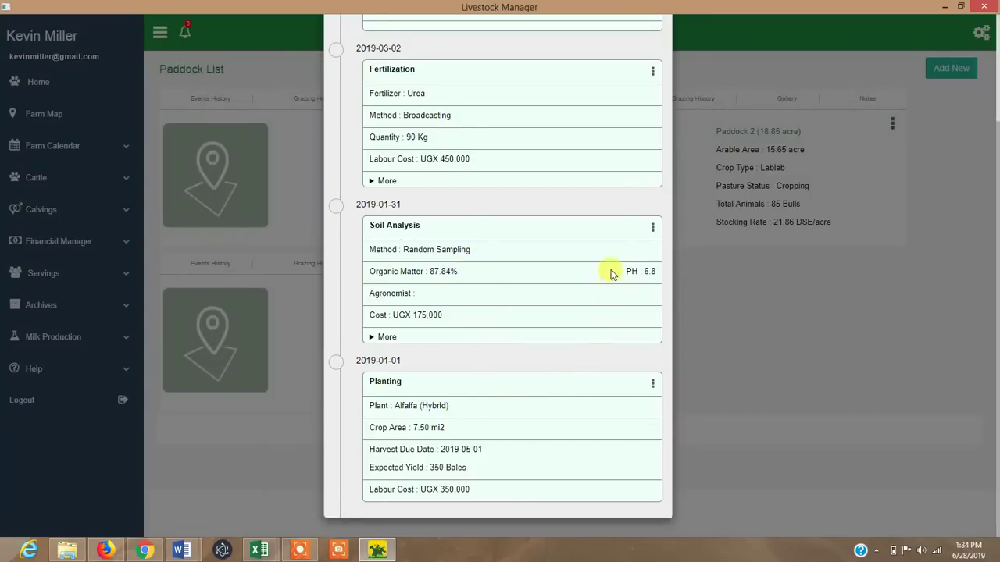
pyautogui.scroll(3, 639, 143)
pyautogui.click(655, 50)
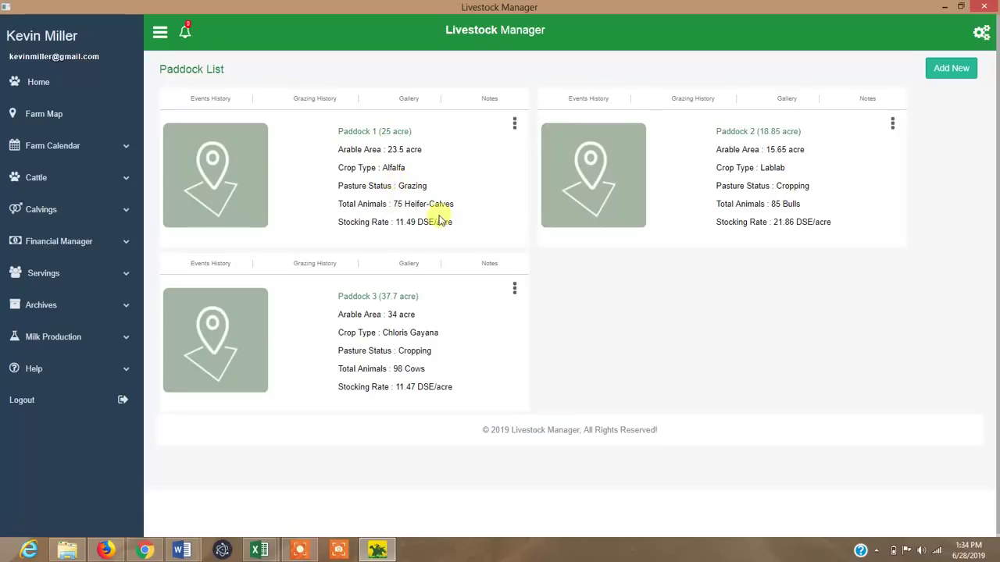
# Open the mobs list from the home dashboard and view the actions available for First Mob
pyautogui.click(38, 82)
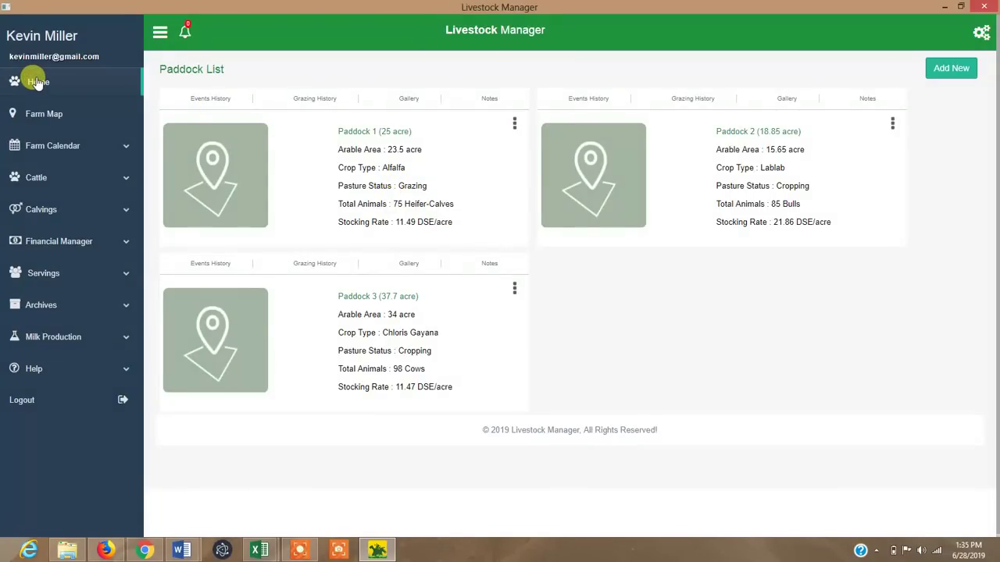
pyautogui.click(37, 82)
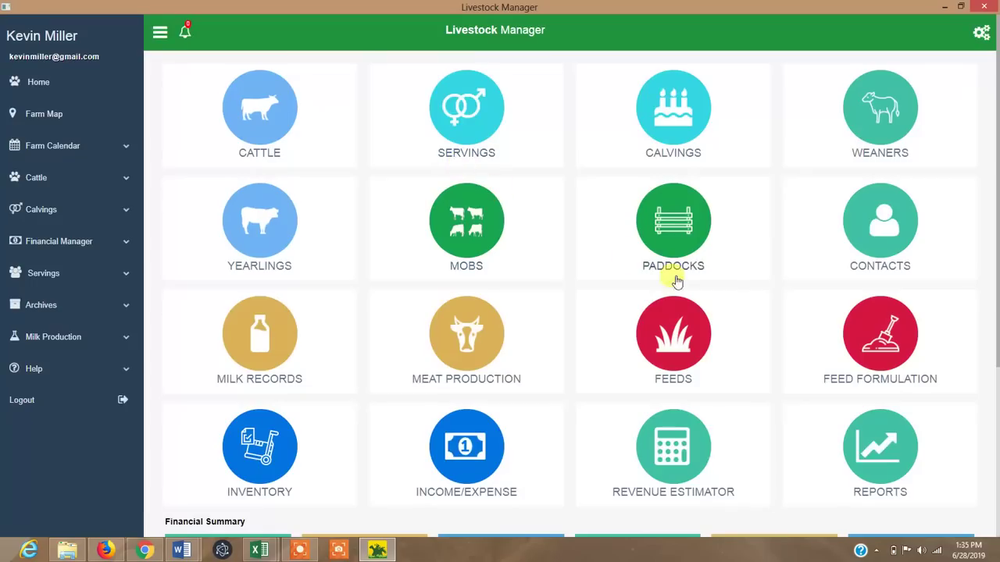
pyautogui.click(462, 226)
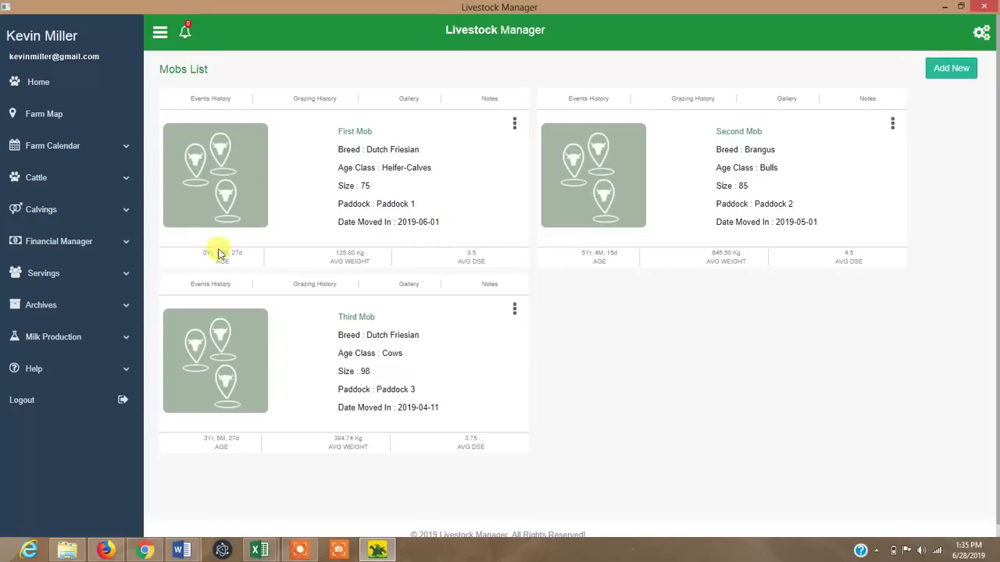
pyautogui.click(361, 258)
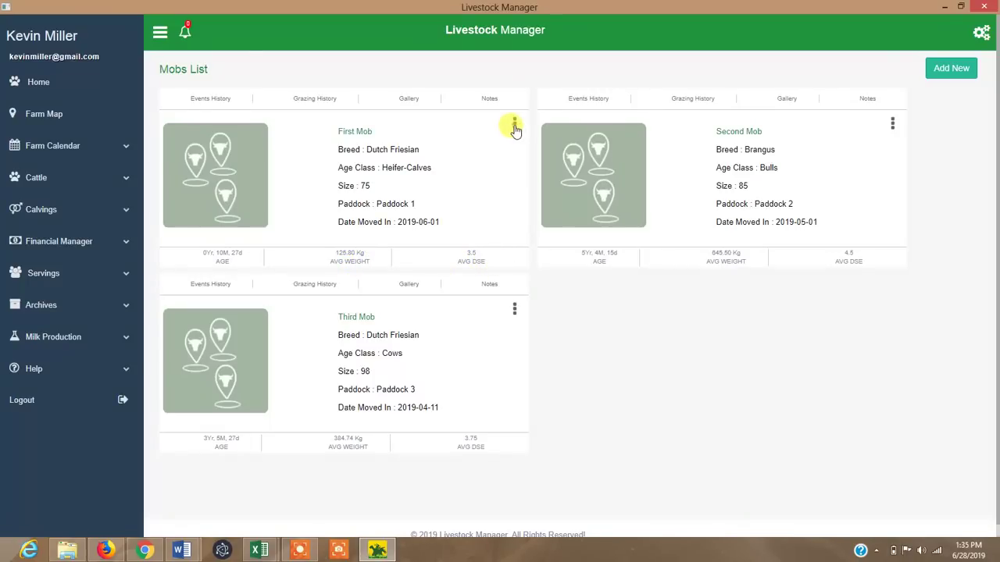
pyautogui.click(514, 125)
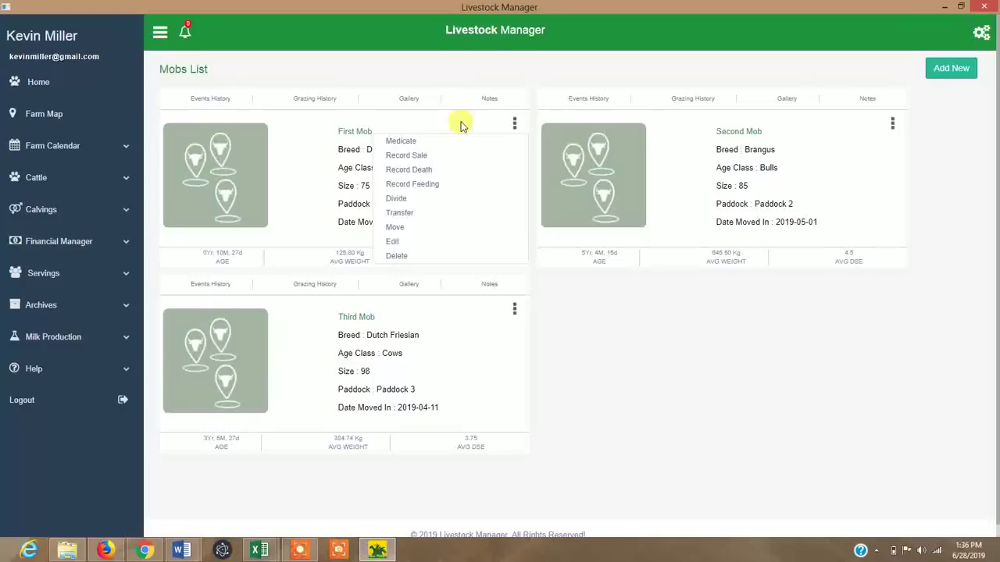
# Open First Mob's events history and review its entries from the transfer back to the treatment
pyautogui.click(197, 100)
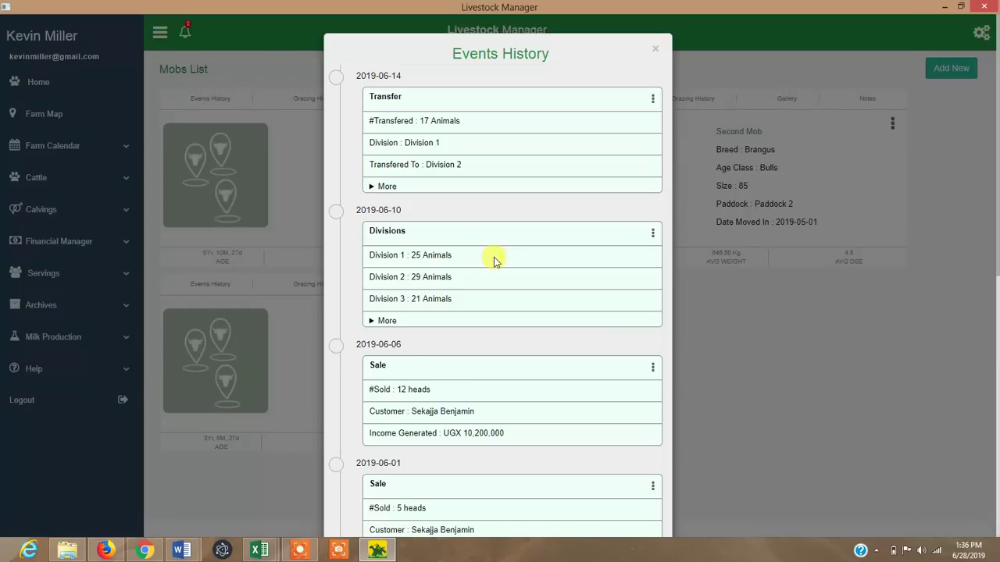
pyautogui.scroll(-3, 493, 261)
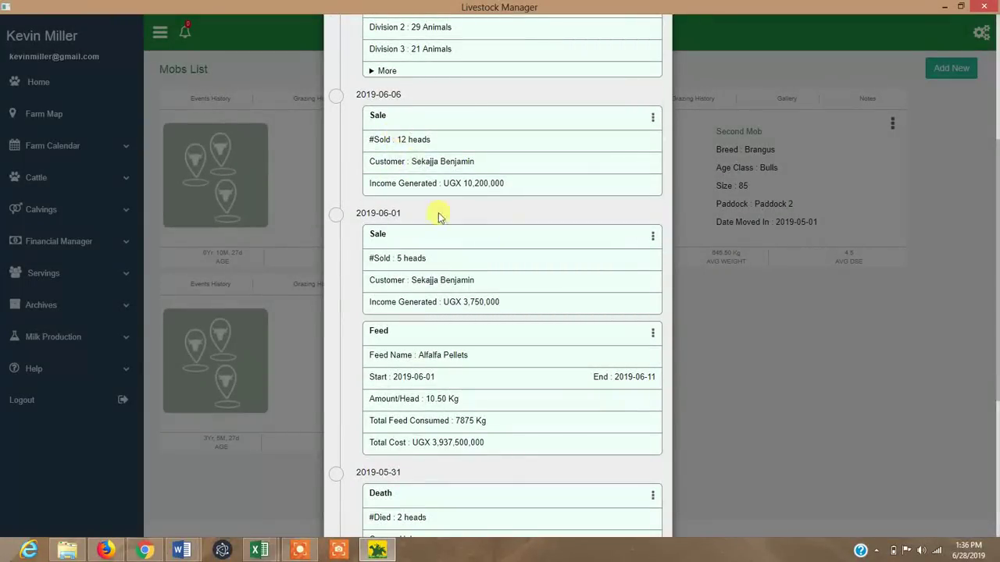
pyautogui.scroll(-3, 455, 266)
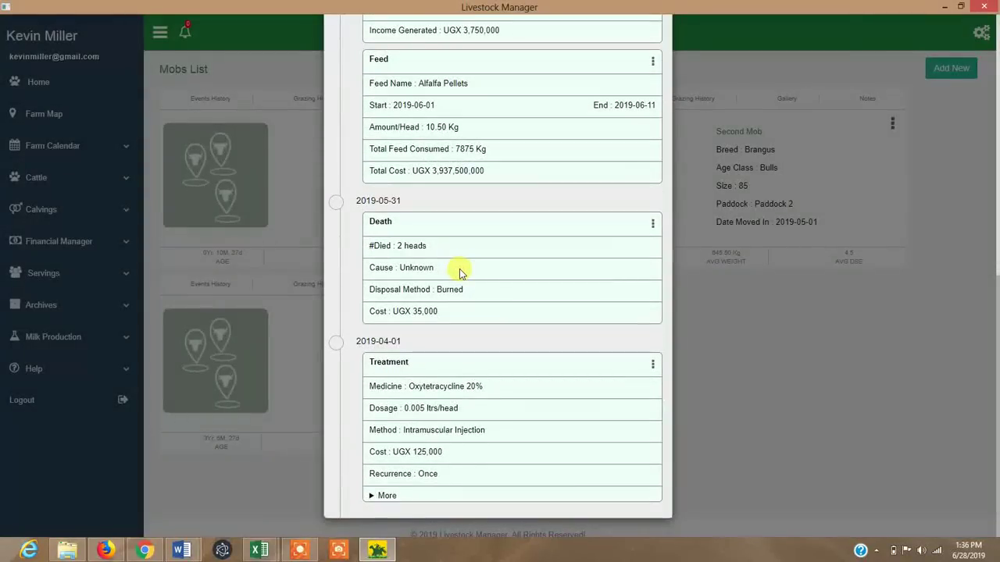
pyautogui.scroll(6, 465, 279)
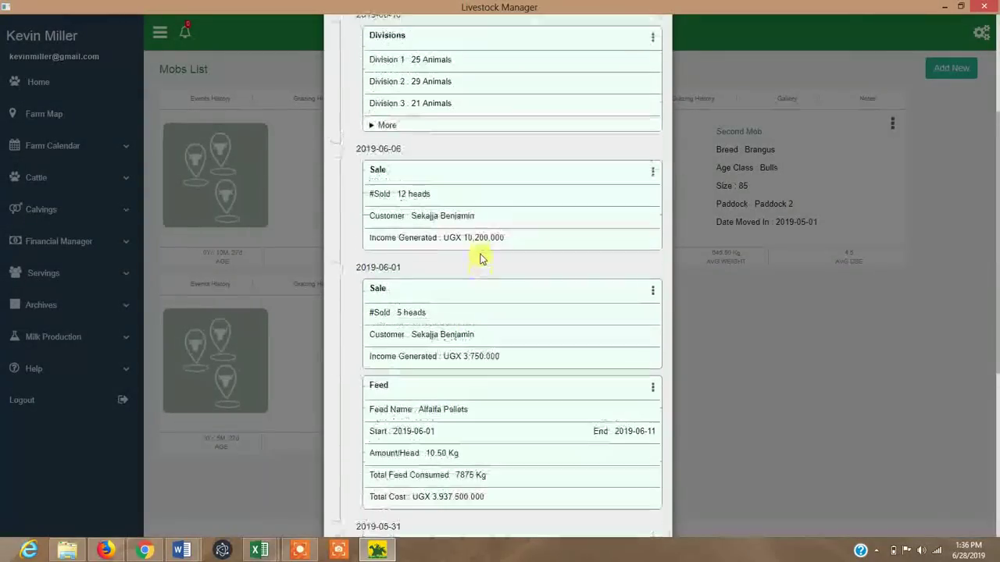
# Close First Mob's events history and start a new ration in Feed Formulation from the home dashboard
pyautogui.click(654, 51)
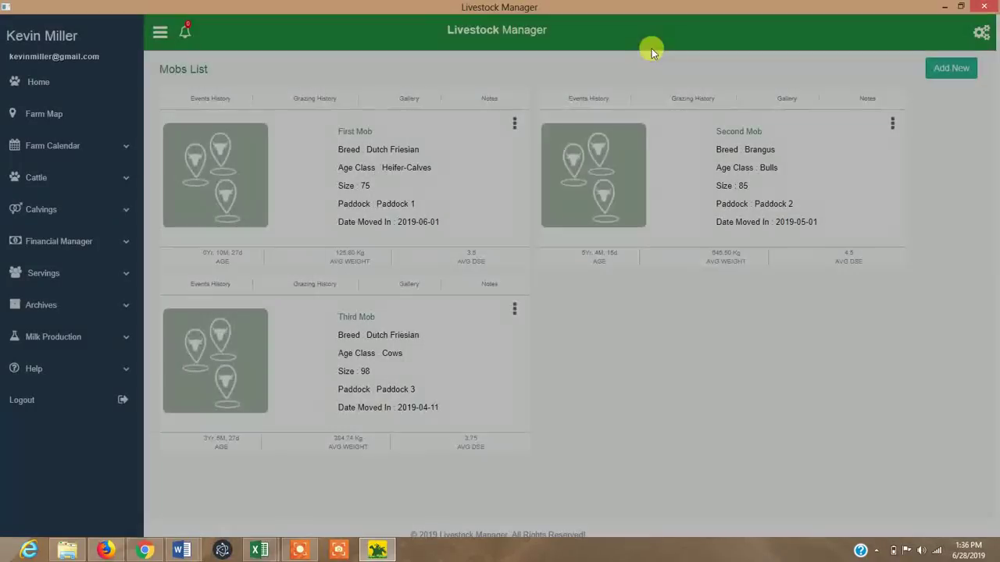
pyautogui.click(36, 84)
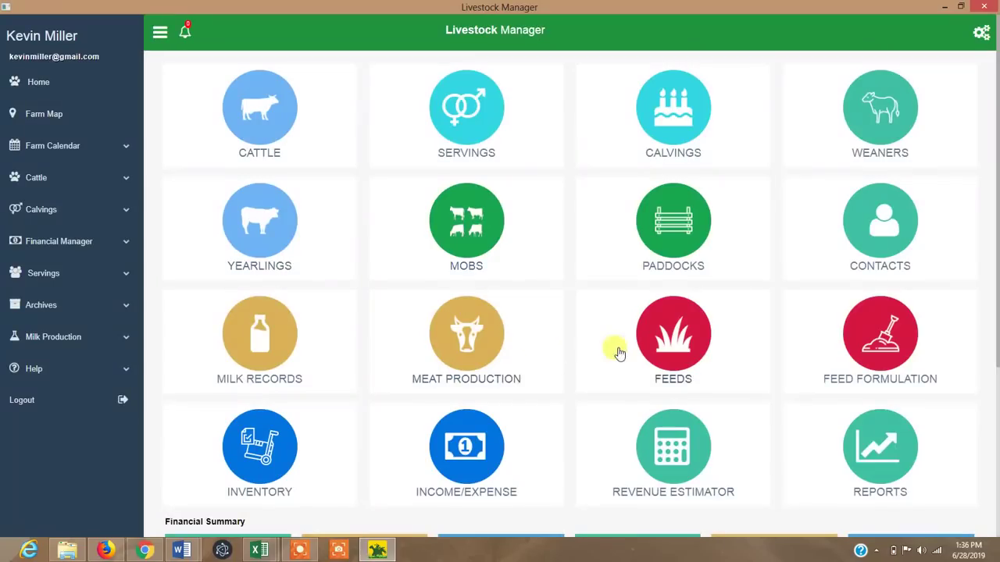
pyautogui.scroll(-2, 719, 305)
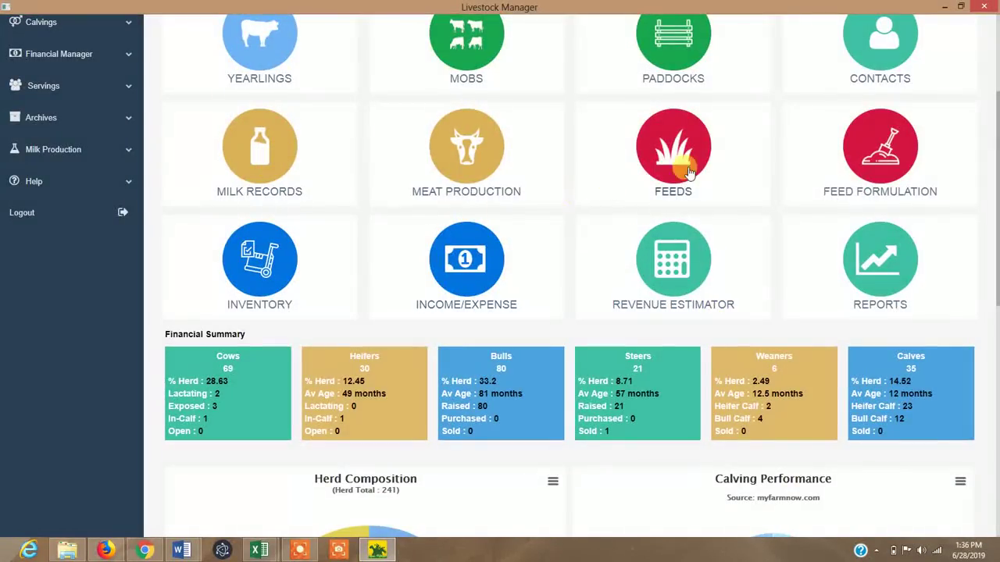
pyautogui.click(893, 164)
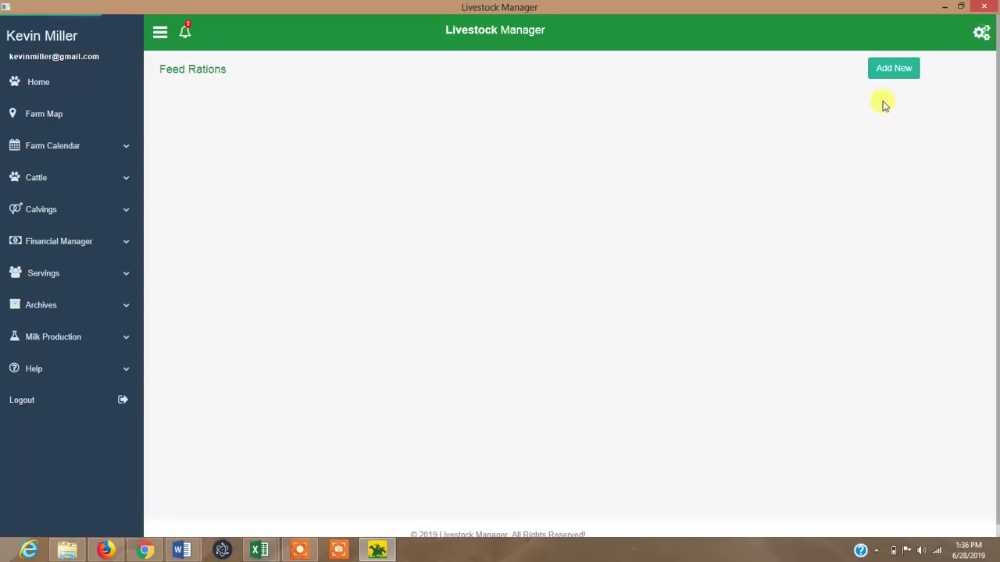
pyautogui.click(888, 73)
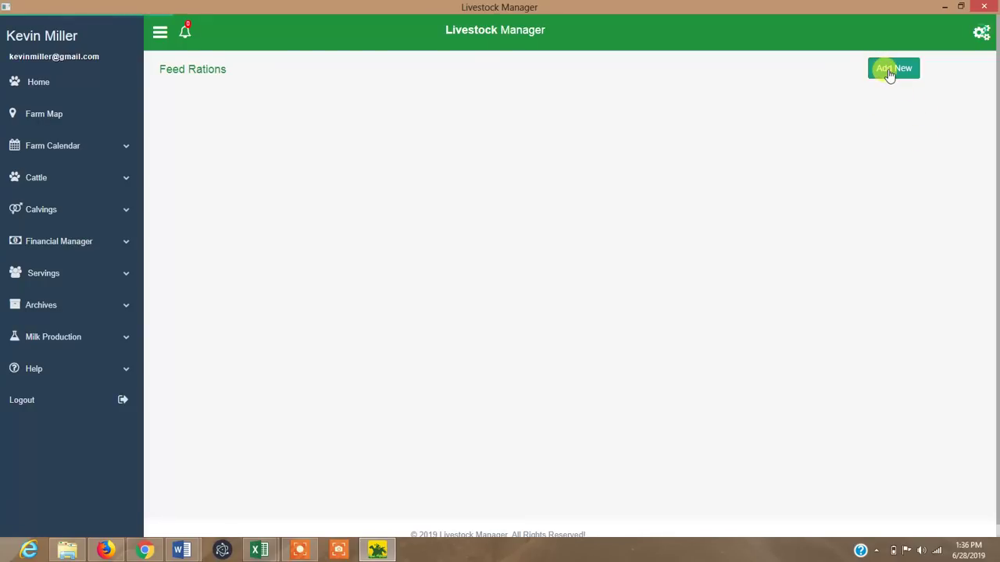
pyautogui.click(889, 72)
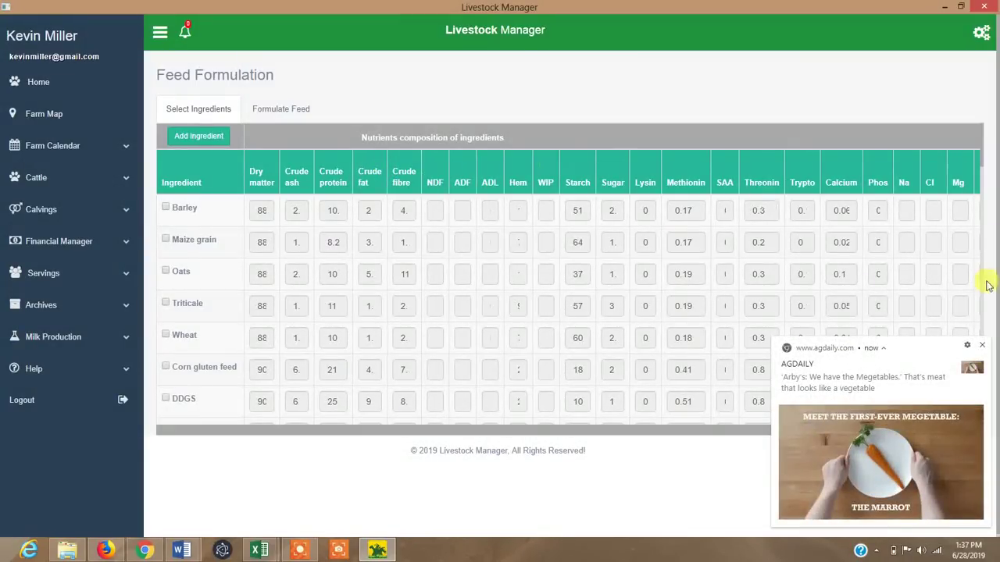
# Dismiss the news notification and examine the nutrient composition table of the feed ingredients
pyautogui.click(984, 347)
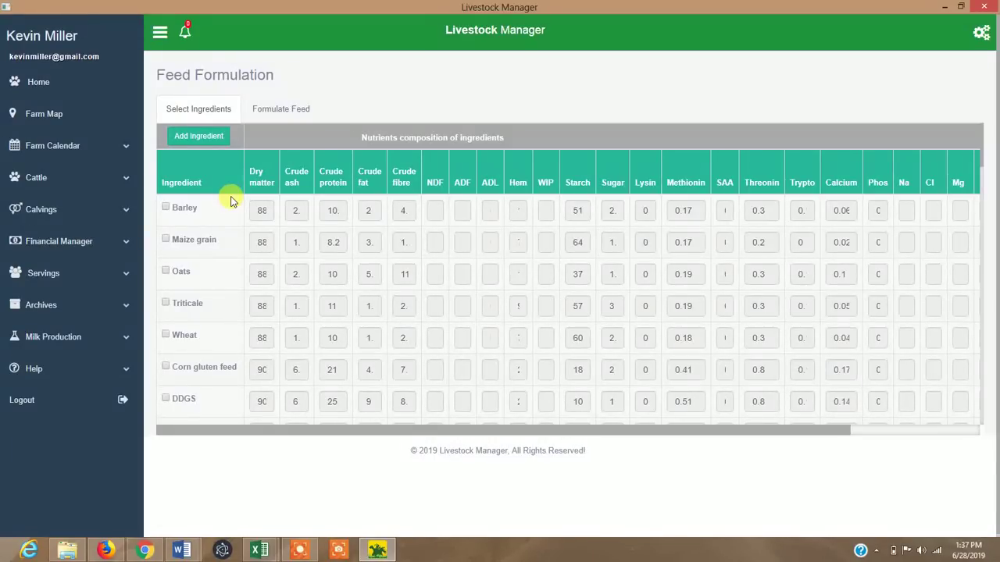
pyautogui.scroll(-1, 492, 414)
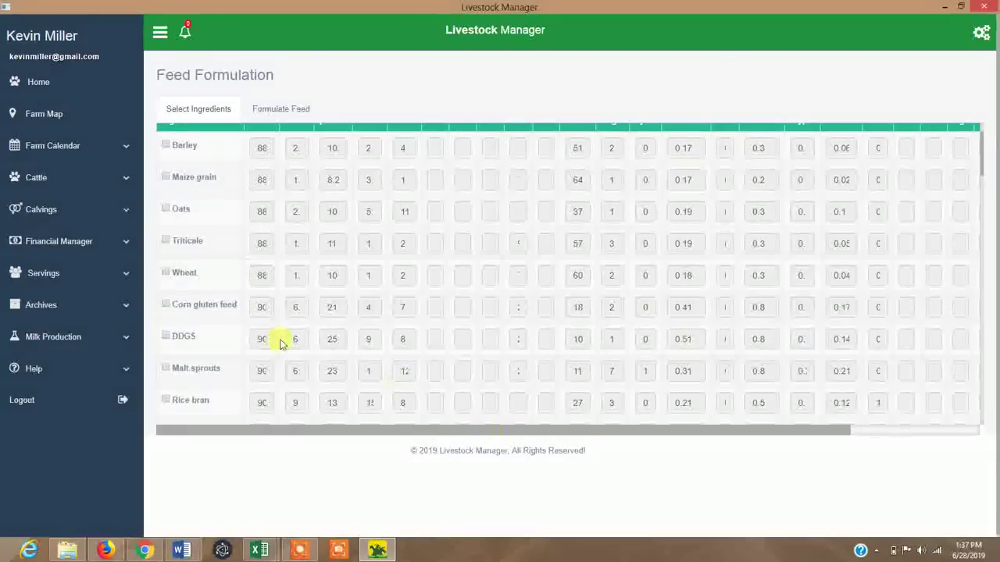
pyautogui.scroll(2, 338, 281)
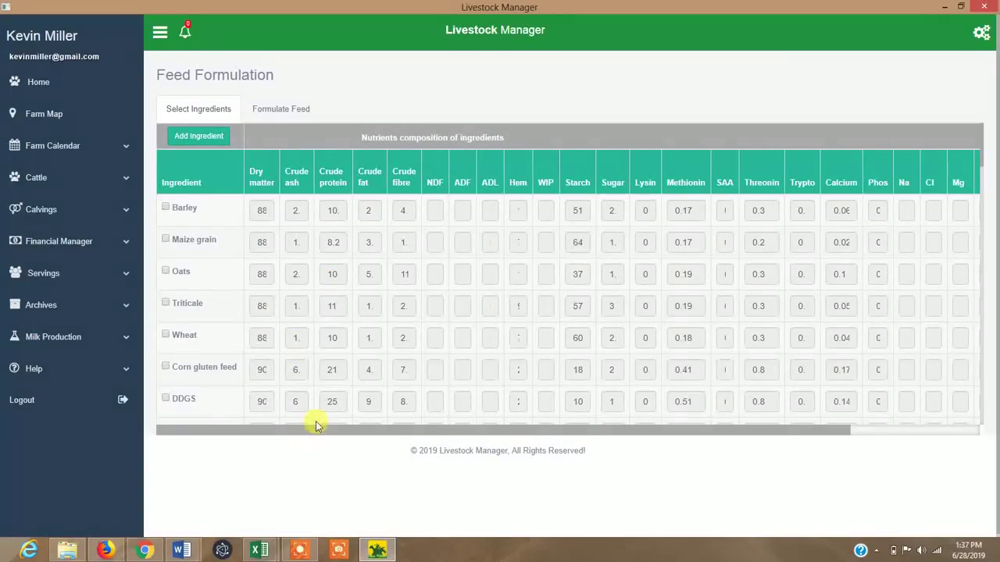
pyautogui.moveTo(317, 426); pyautogui.dragTo(646, 416)
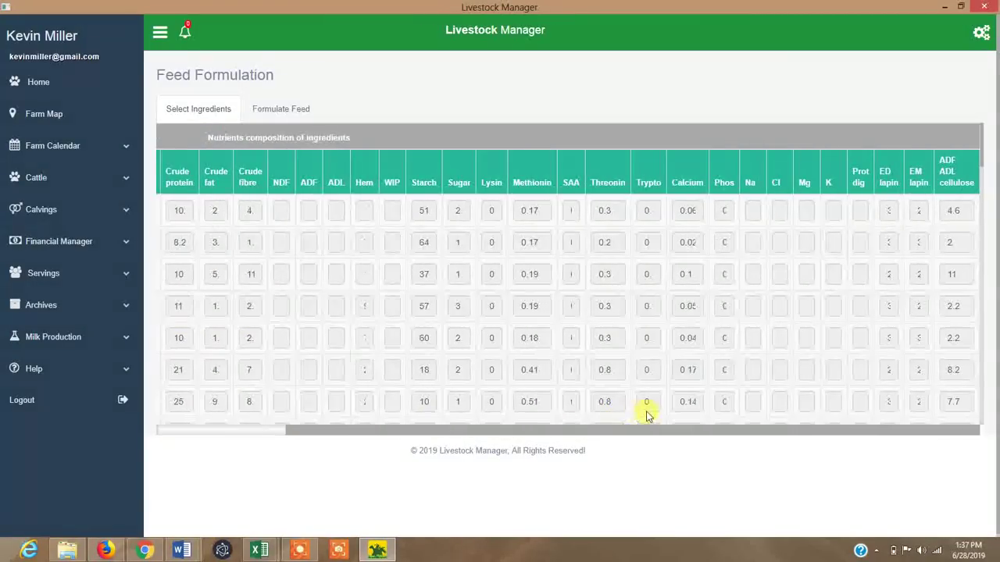
pyautogui.moveTo(411, 414); pyautogui.dragTo(172, 399)
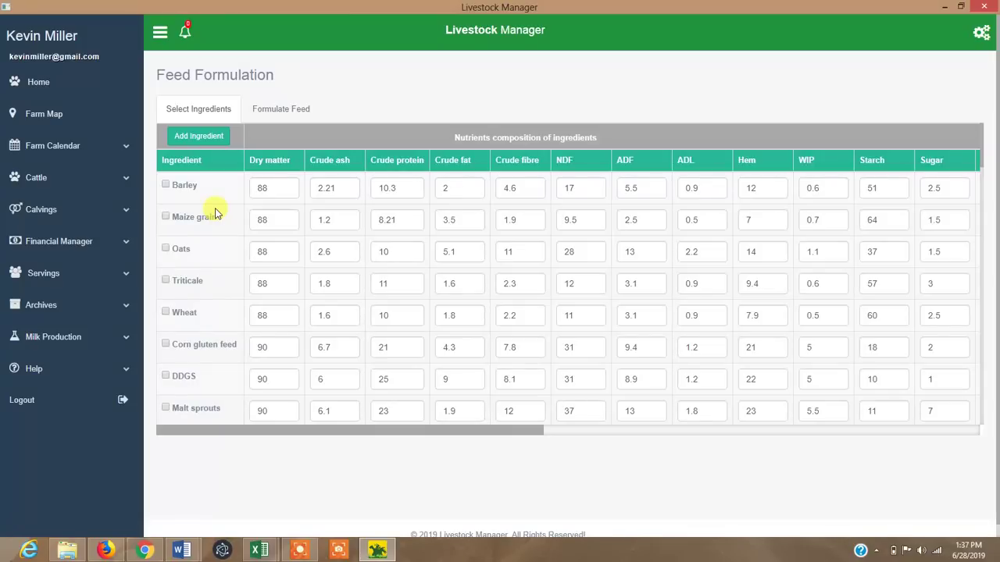
# Select Barley, Wheat, Cassava 60, Soya whole seed and Sunflower meal 32 as the ration's ingredients
pyautogui.click(193, 189)
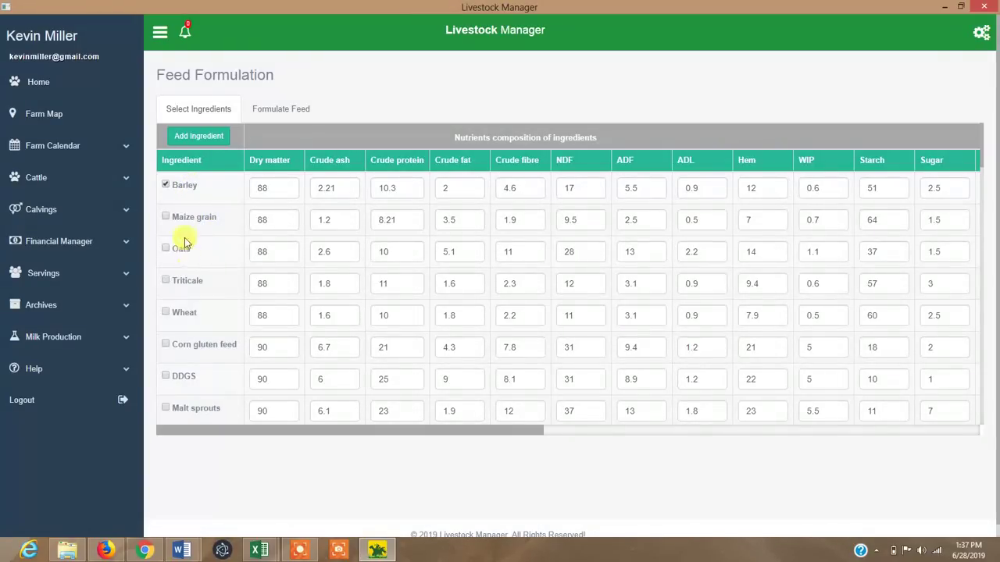
pyautogui.click(184, 315)
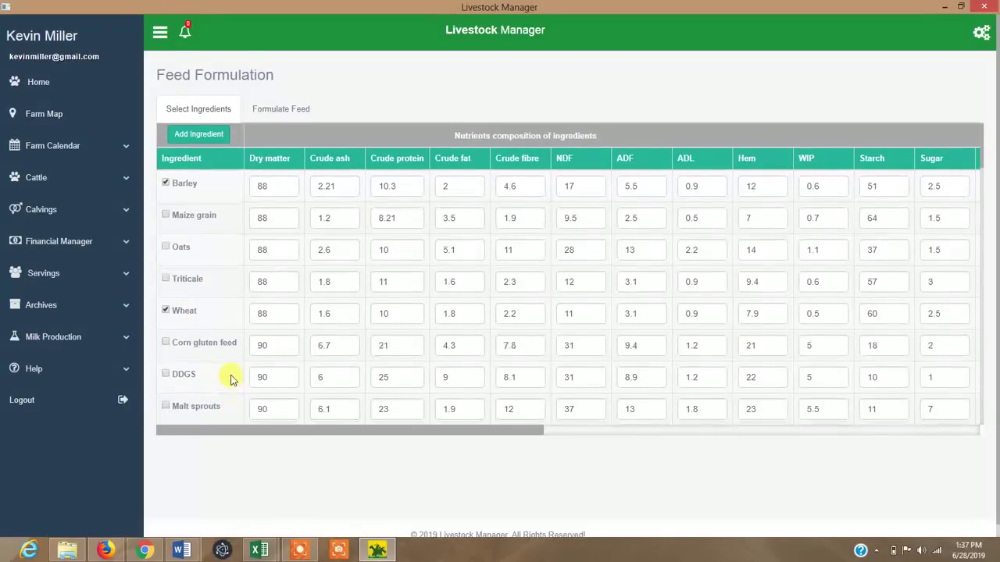
pyautogui.scroll(-4, 230, 367)
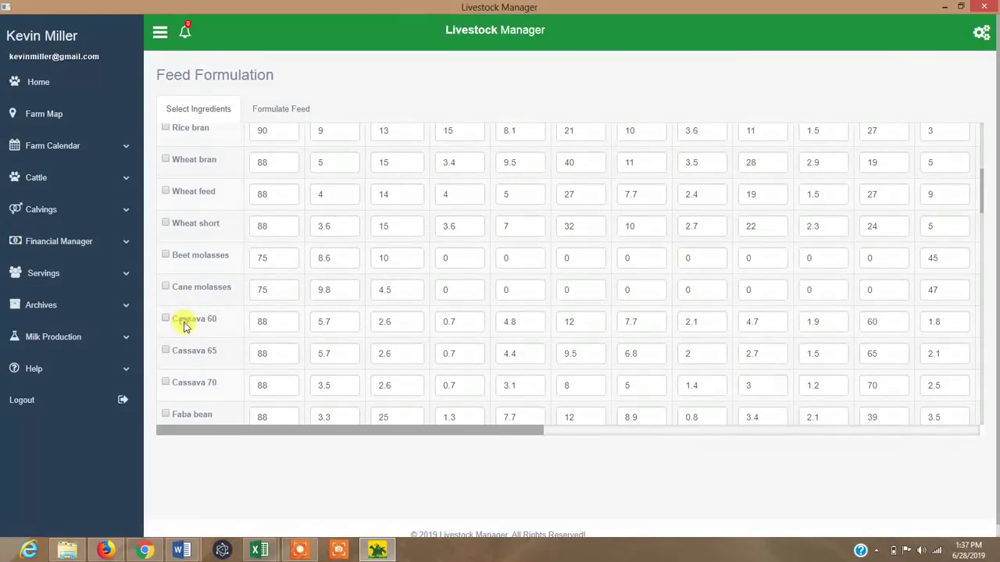
pyautogui.click(186, 324)
pyautogui.scroll(-3, 238, 339)
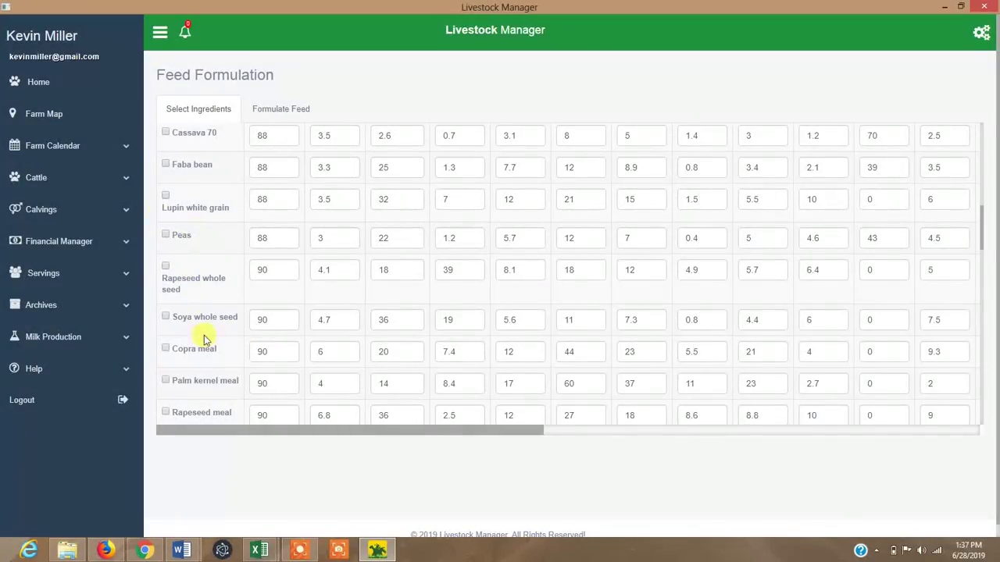
pyautogui.click(178, 317)
pyautogui.scroll(-2, 226, 367)
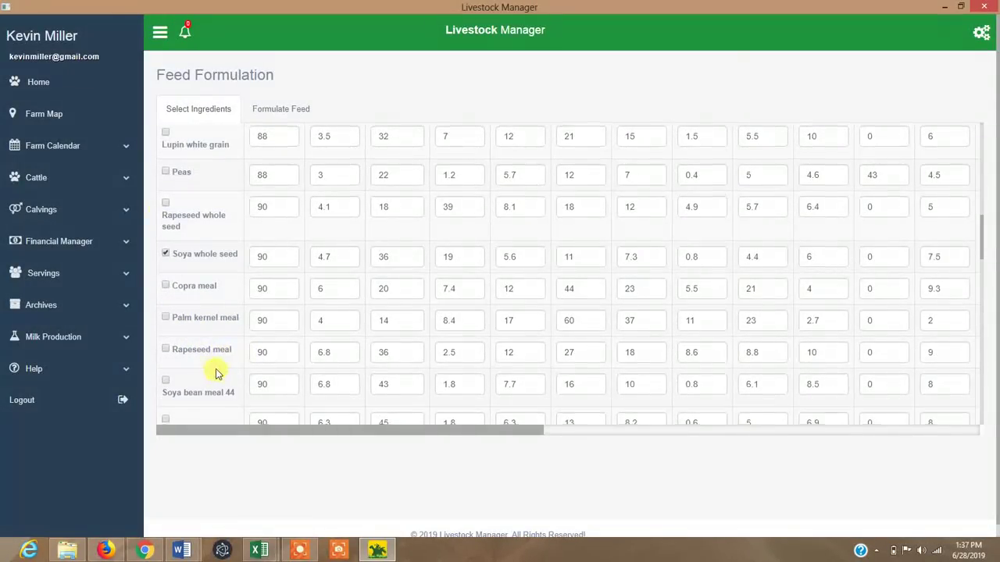
pyautogui.scroll(-5, 217, 373)
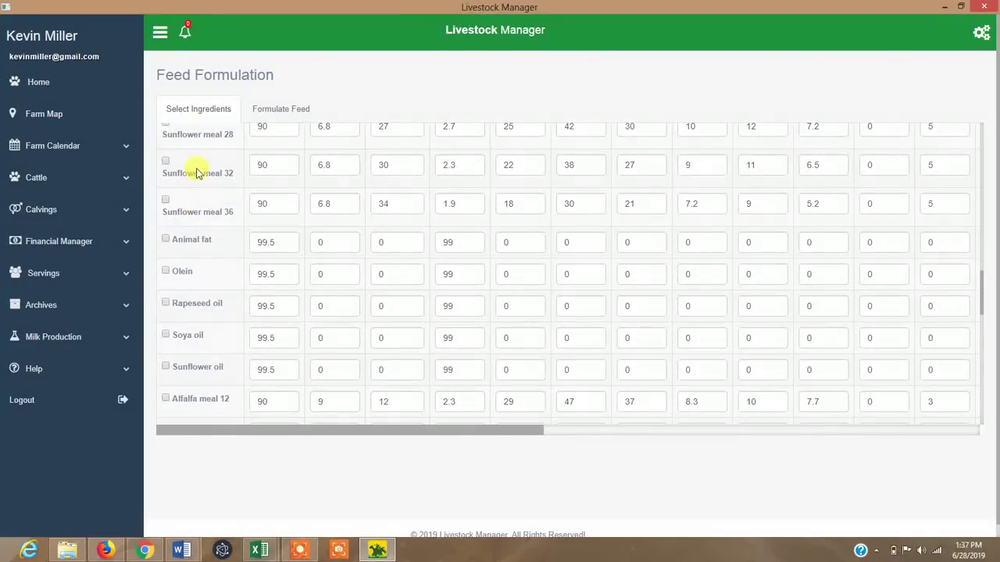
pyautogui.click(198, 172)
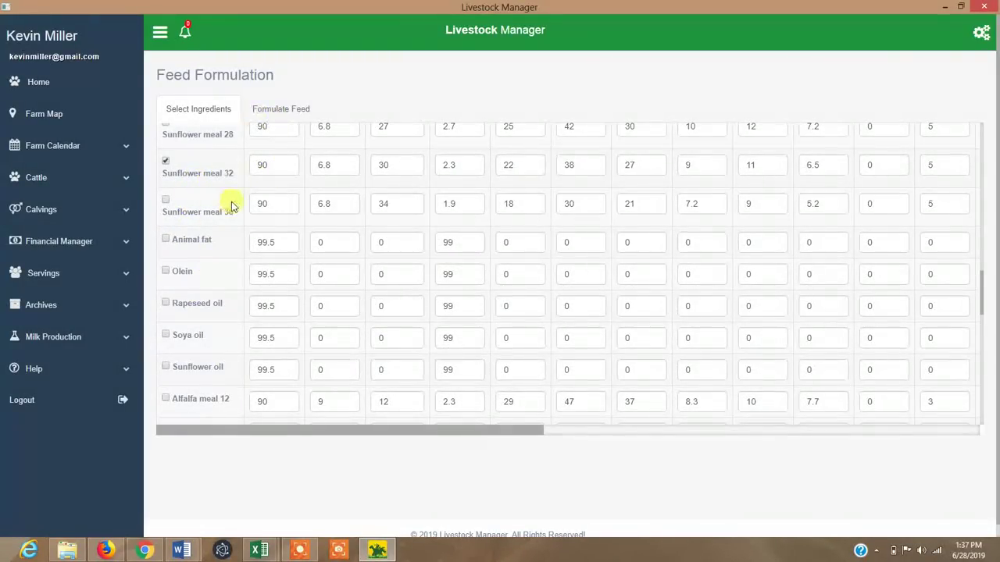
pyautogui.scroll(3, 226, 199)
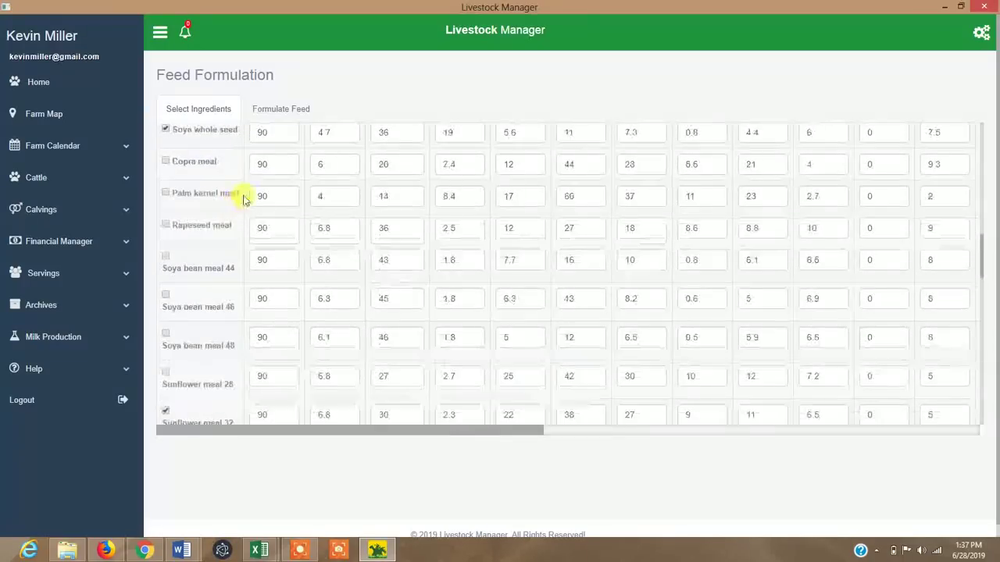
# Begin formulating the feed with the ration name Weaners Ration and total feeds of 750 kg
pyautogui.click(289, 111)
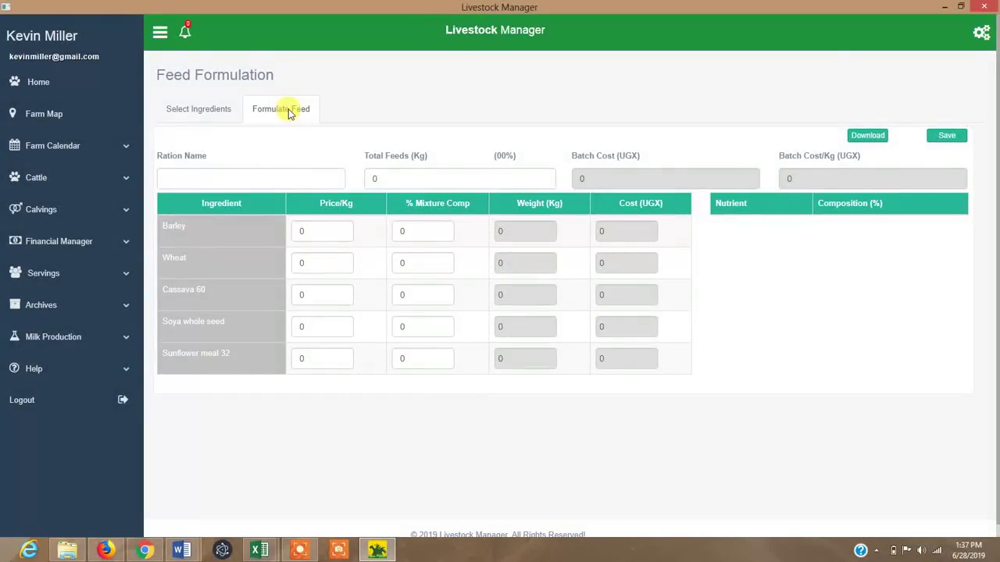
pyautogui.click(203, 179)
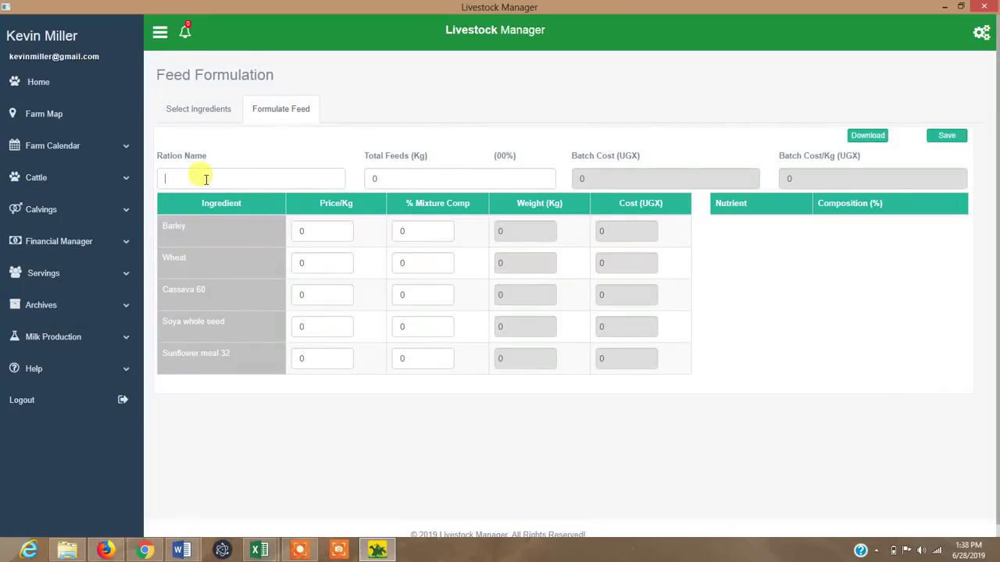
pyautogui.write('Weaners Ration')
pyautogui.click(385, 178)
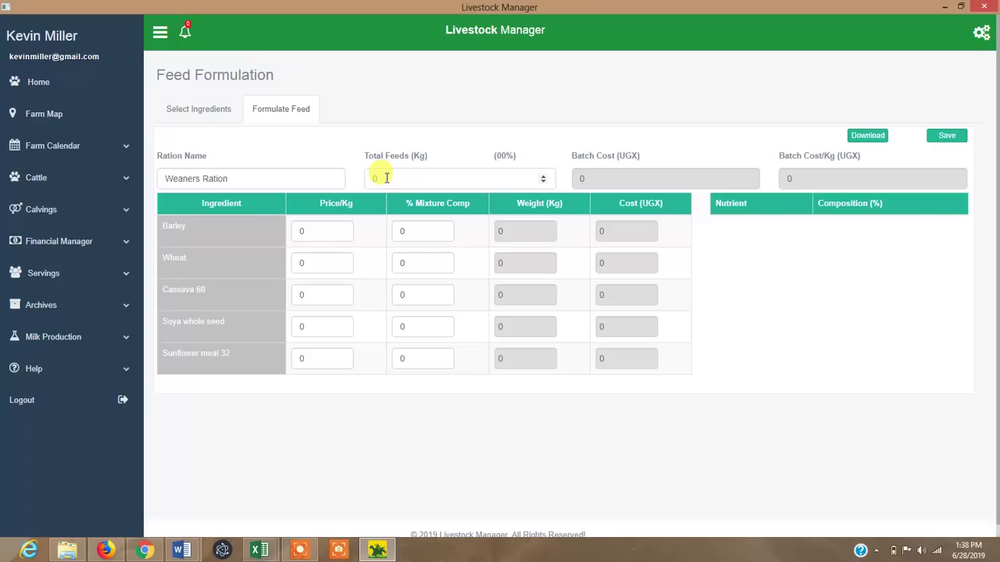
pyautogui.press('BackSpace')
pyautogui.write('750')
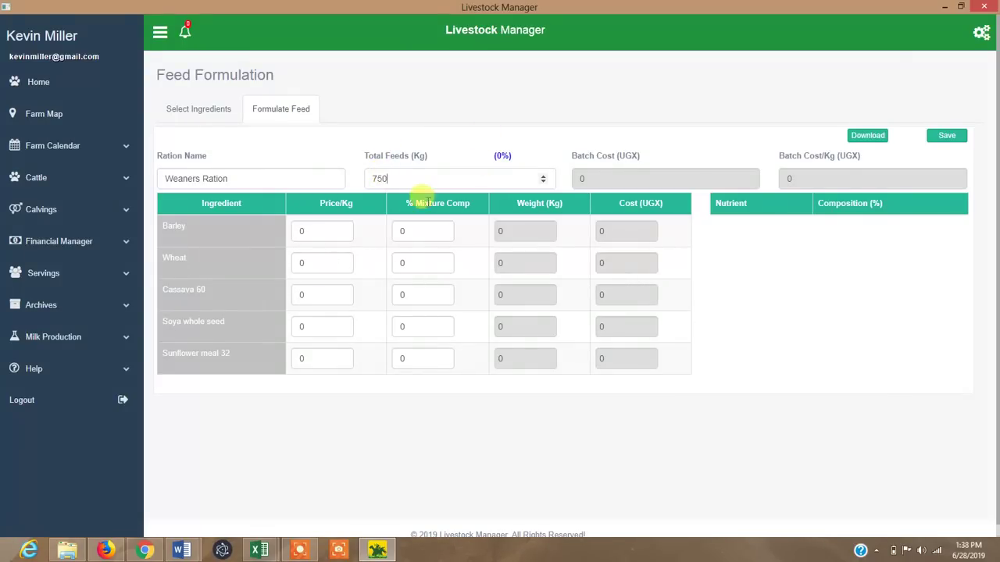
# Set the price per kg to 1400 for Barley, 800 for Wheat and 700 for Cassava 60
pyautogui.click(311, 233)
pyautogui.press('BackSpace')
pyautogui.write('1400')
pyautogui.click(312, 264)
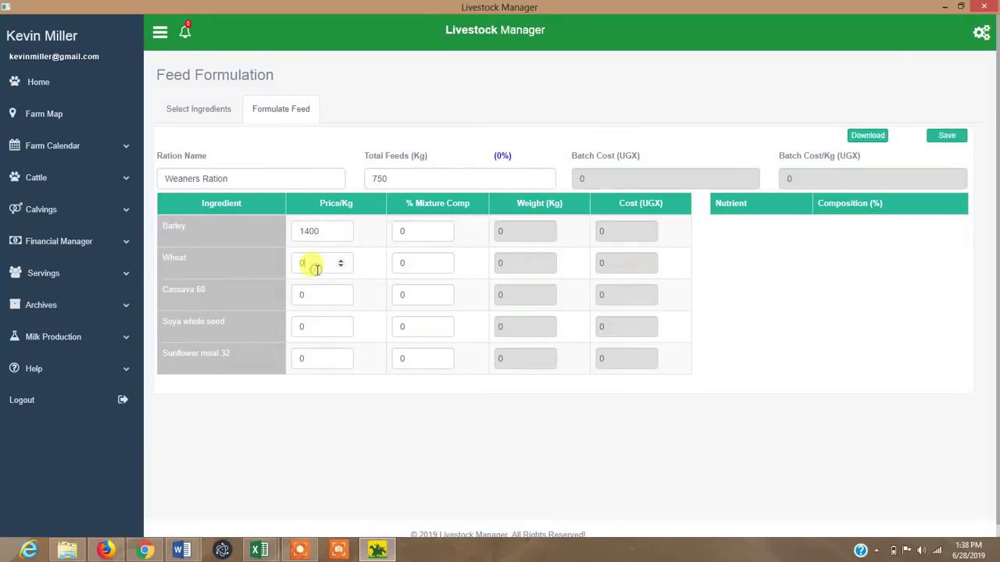
pyautogui.write('800')
pyautogui.click(320, 294)
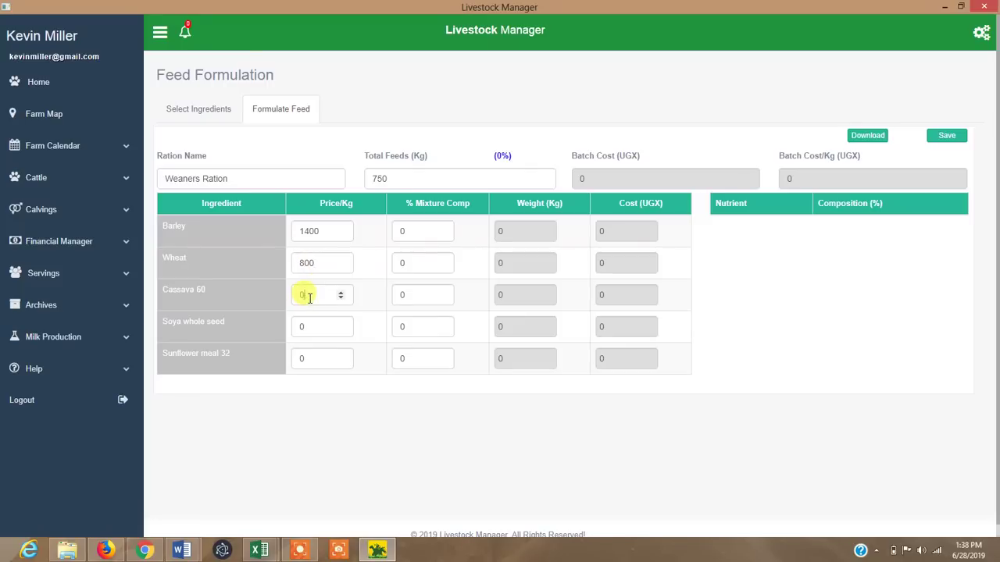
pyautogui.press('BackSpace')
pyautogui.write('700')
# Set the price per kg to 2500 for Soya whole seed and 1200 for Sunflower meal 32
pyautogui.click(317, 332)
pyautogui.click(317, 332)
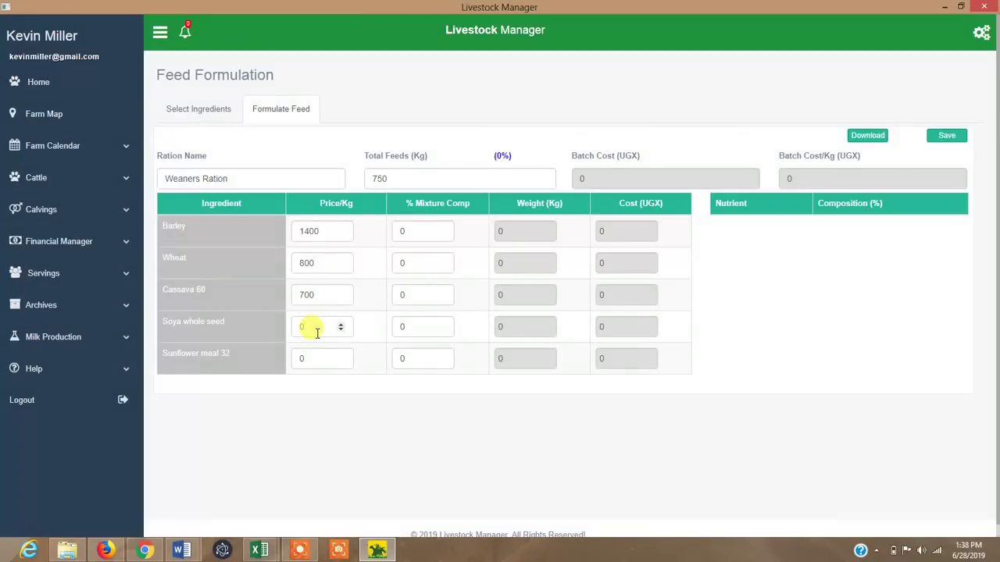
pyautogui.press('BackSpace')
pyautogui.write('2500')
pyautogui.click(317, 352)
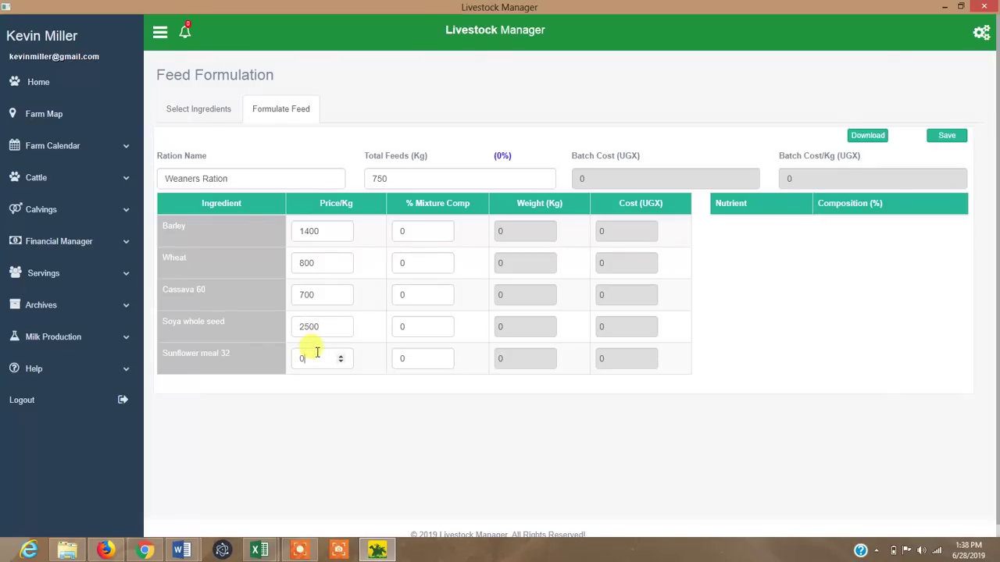
pyautogui.press('BackSpace')
pyautogui.write('1200')
# Set the mixture composition to 25% for Barley and 15% for Wheat
pyautogui.click(426, 226)
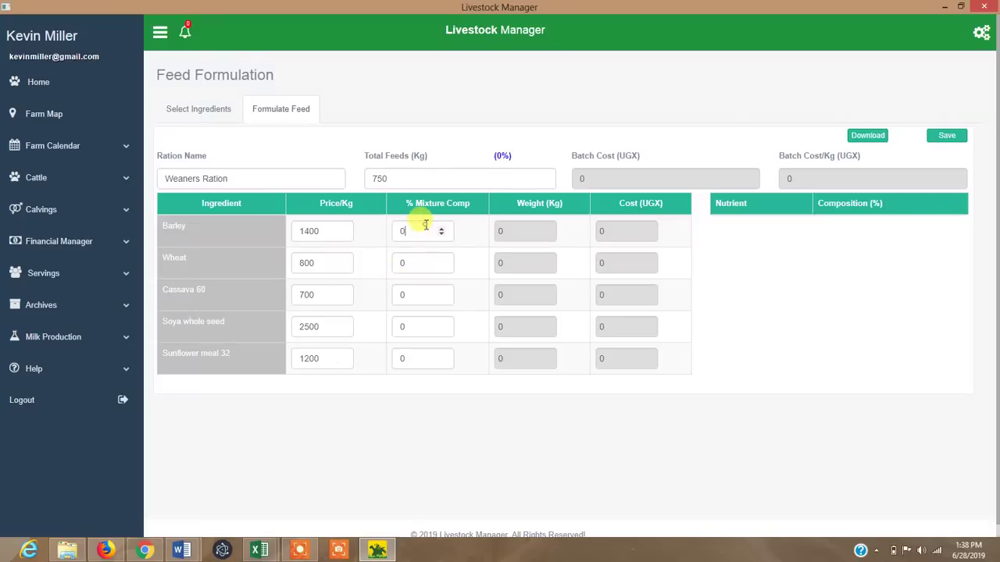
pyautogui.press('BackSpace')
pyautogui.write('25')
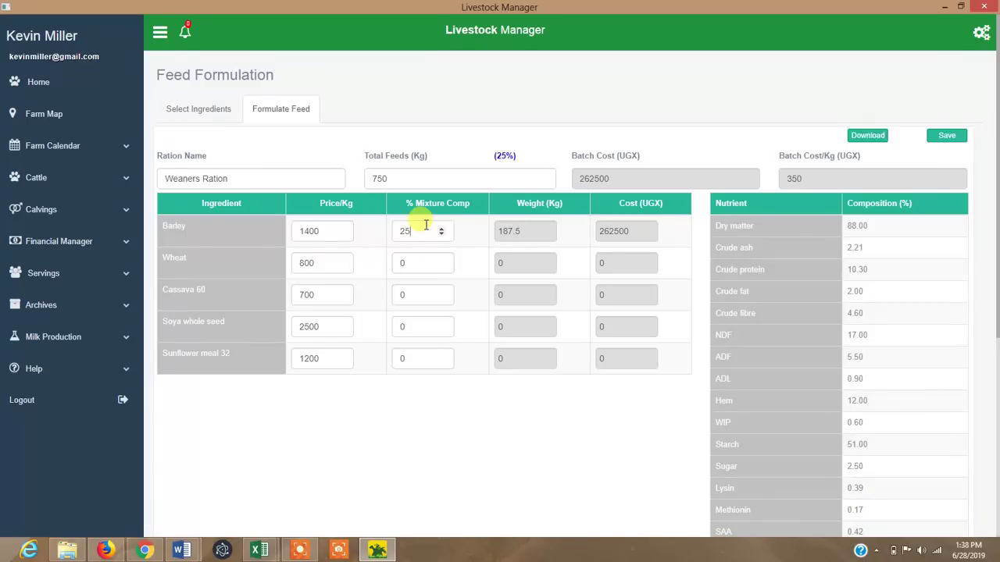
pyautogui.click(417, 267)
pyautogui.press('BackSpace')
pyautogui.write('15')
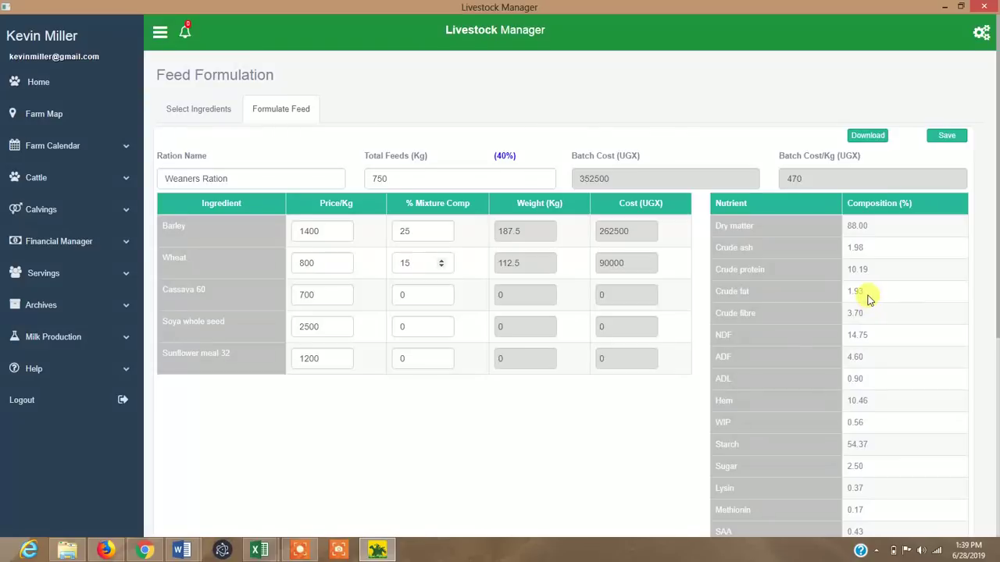
# Set the mixture composition to 13% for Cassava 60, 12% for Soya whole seed and 35% for Sunflower meal 32
pyautogui.click(419, 294)
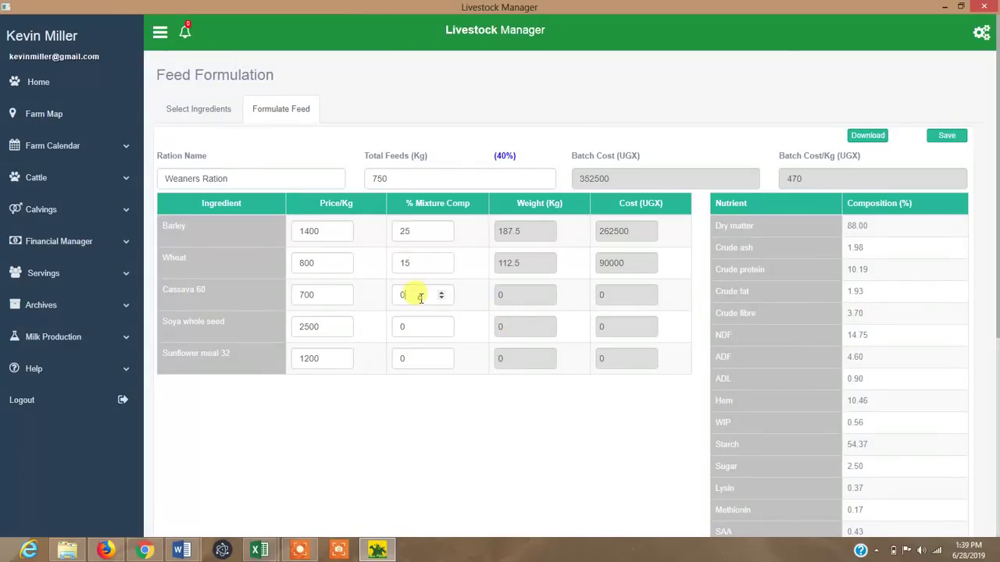
pyautogui.press('BackSpace')
pyautogui.write('13')
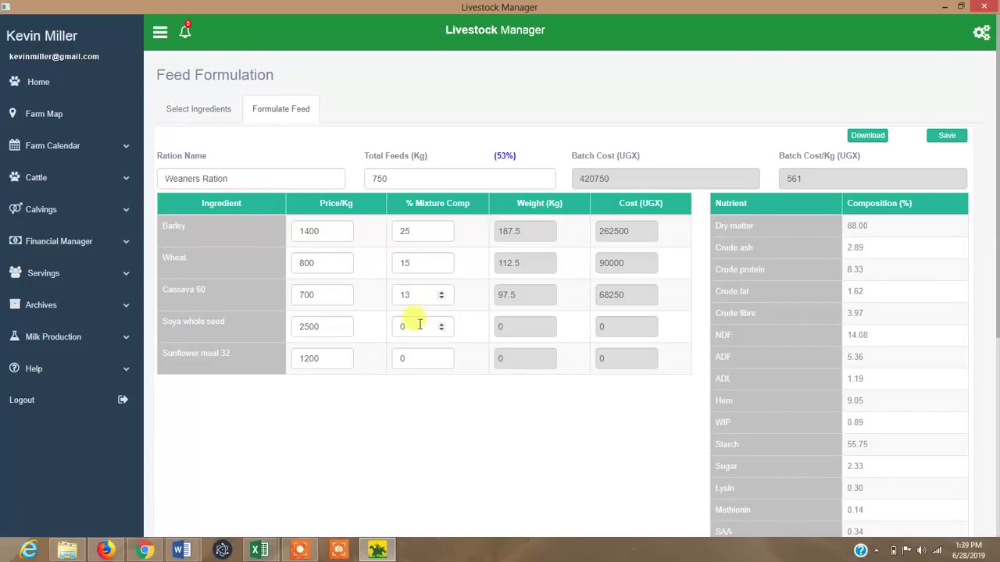
pyautogui.click(420, 326)
pyautogui.press('BackSpace')
pyautogui.write('12')
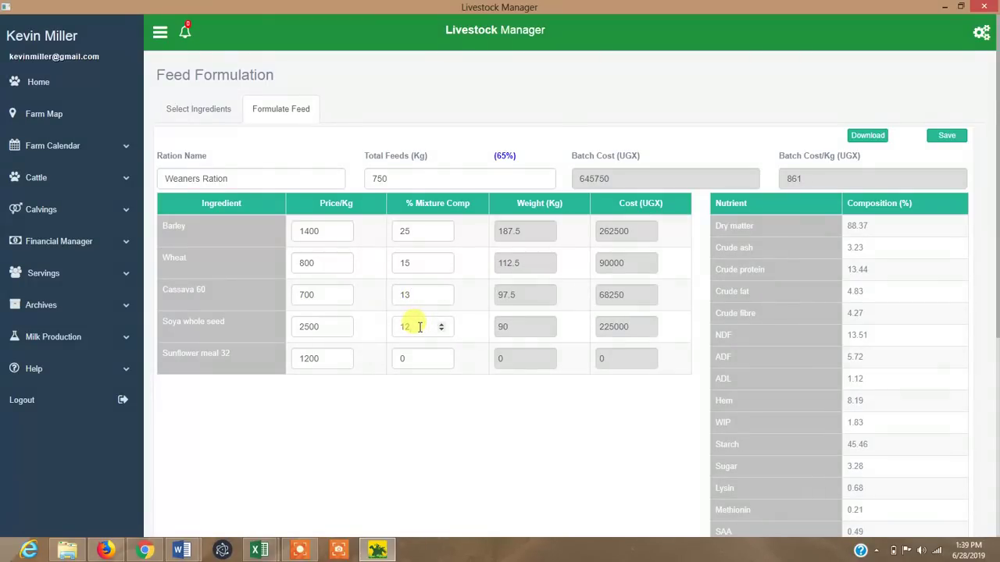
pyautogui.click(417, 358)
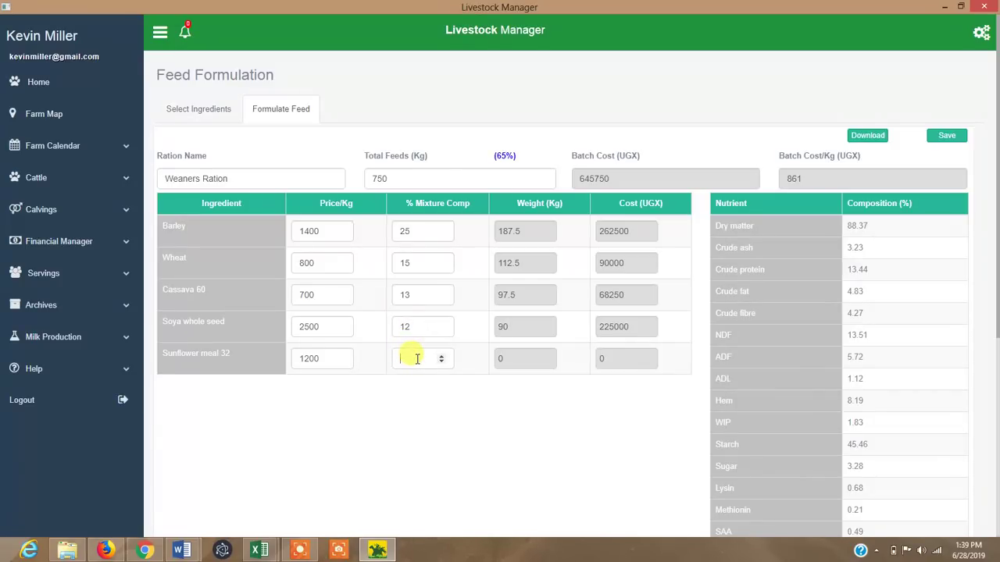
pyautogui.write('35')
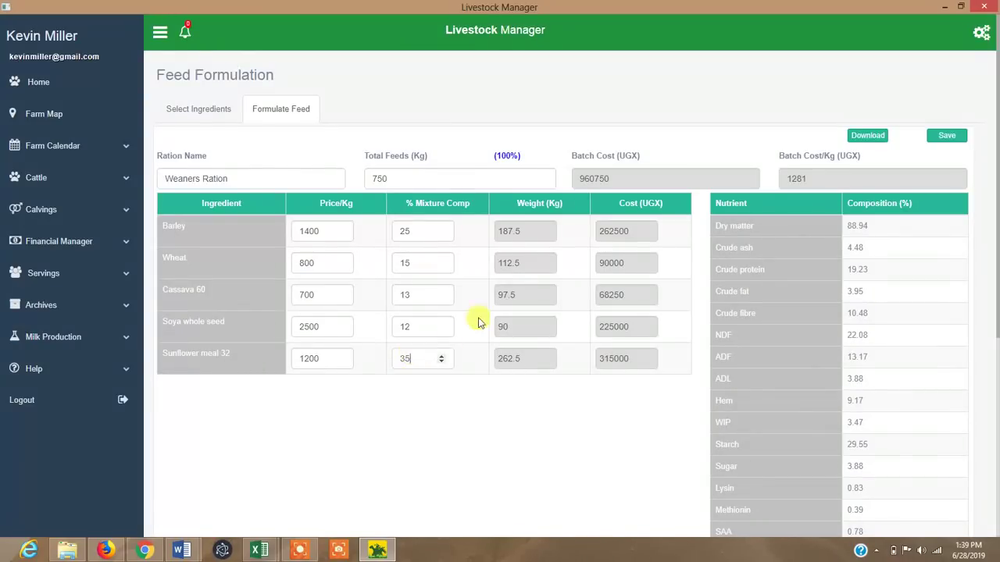
# Review the nutrient composition of the Weaners Ration and save the formulation
pyautogui.click(514, 231)
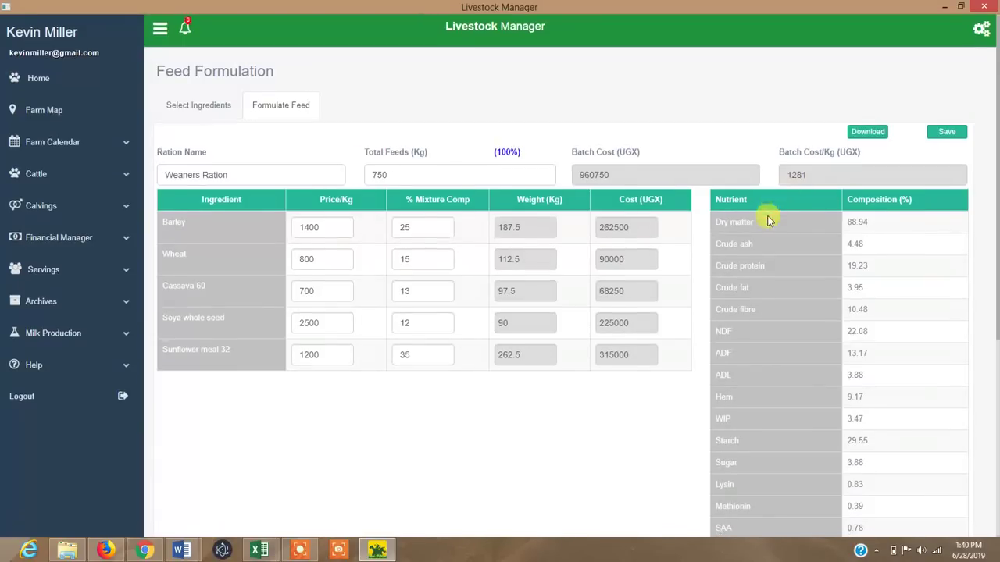
pyautogui.scroll(-2, 773, 217)
pyautogui.scroll(2, 804, 221)
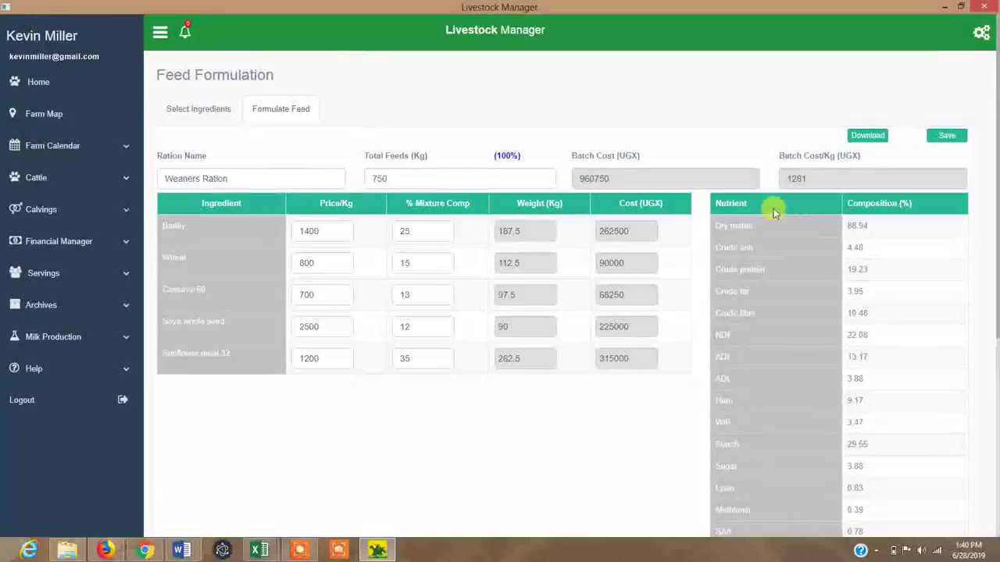
pyautogui.click(949, 138)
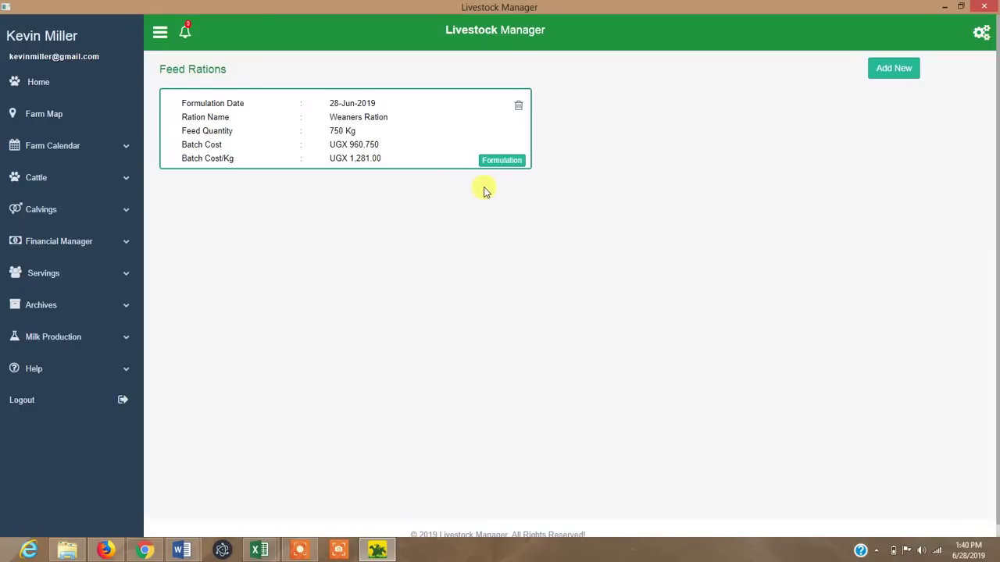
# Open the Revenue Estimator from the home page and look through the trading income stage of the cost-benefit analysis
pyautogui.click(34, 86)
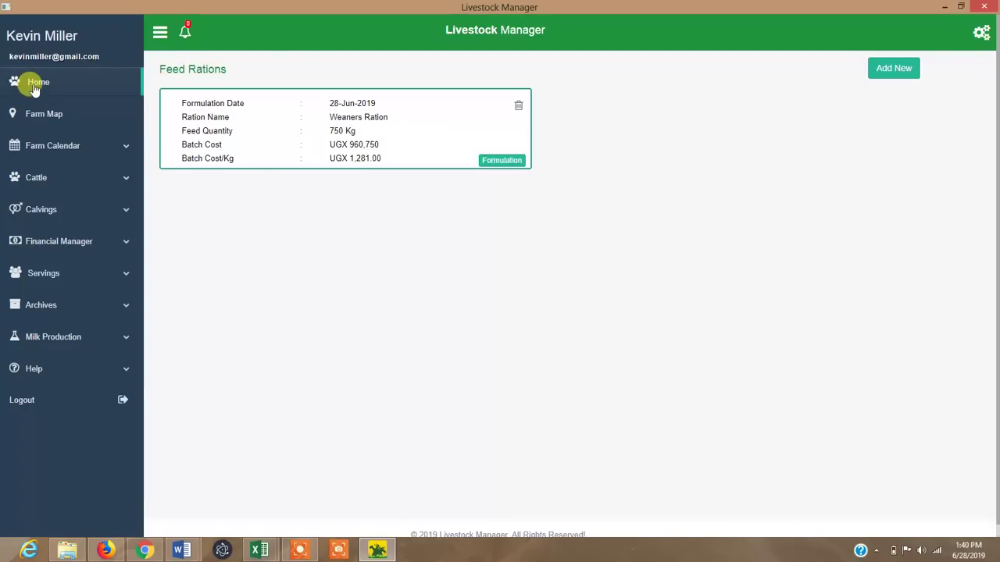
pyautogui.click(34, 86)
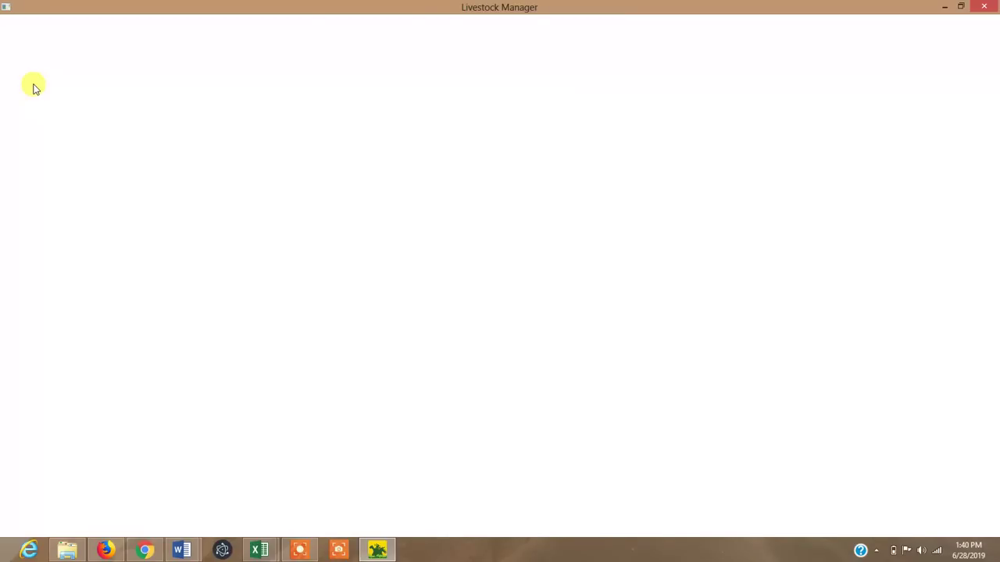
pyautogui.scroll(-3, 851, 350)
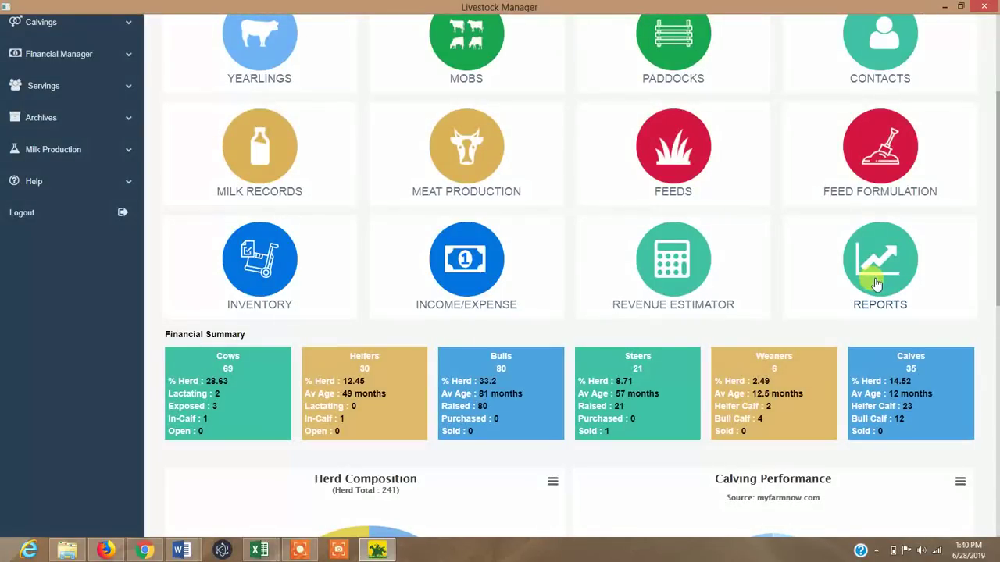
pyautogui.click(691, 286)
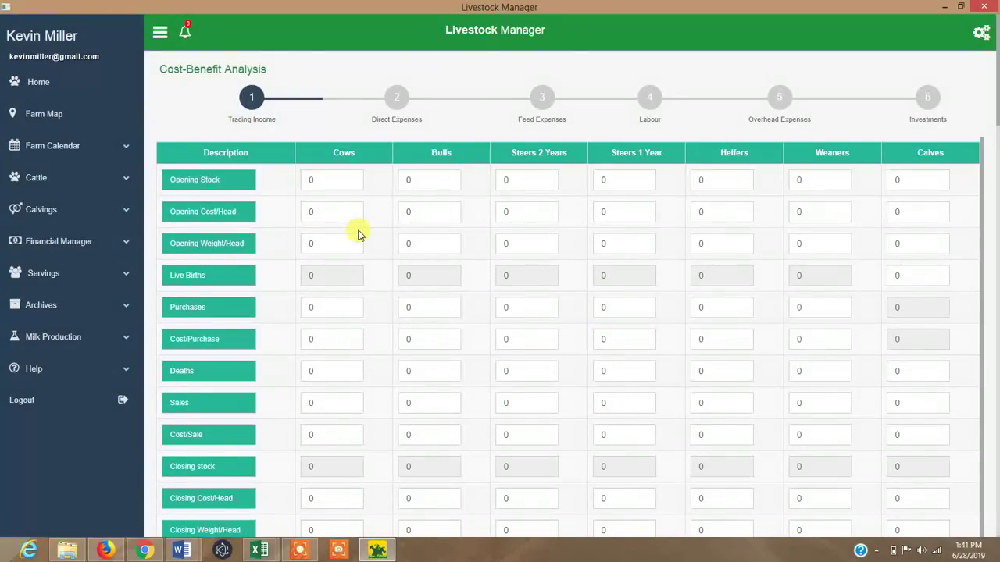
pyautogui.scroll(-1, 359, 234)
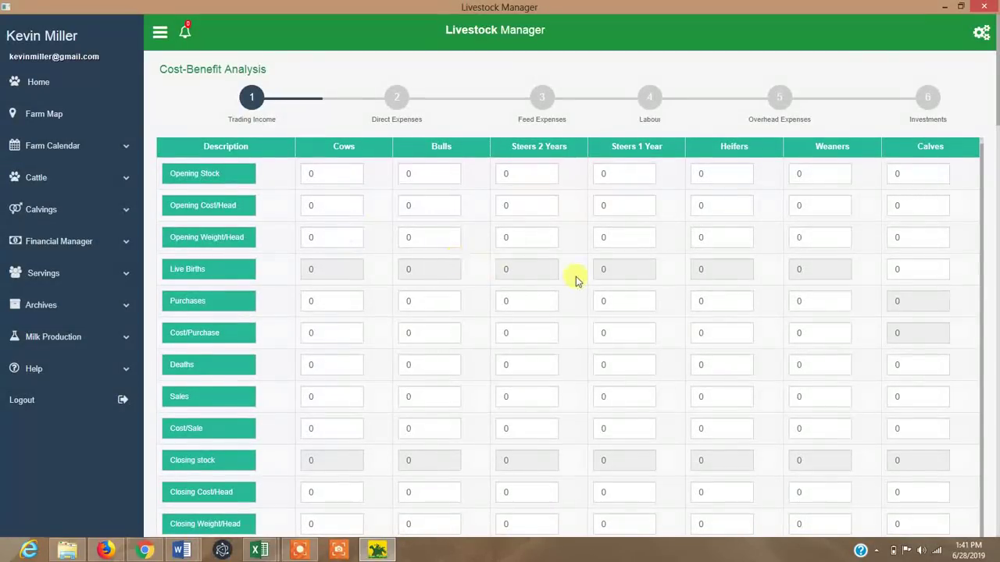
pyautogui.scroll(-2, 576, 279)
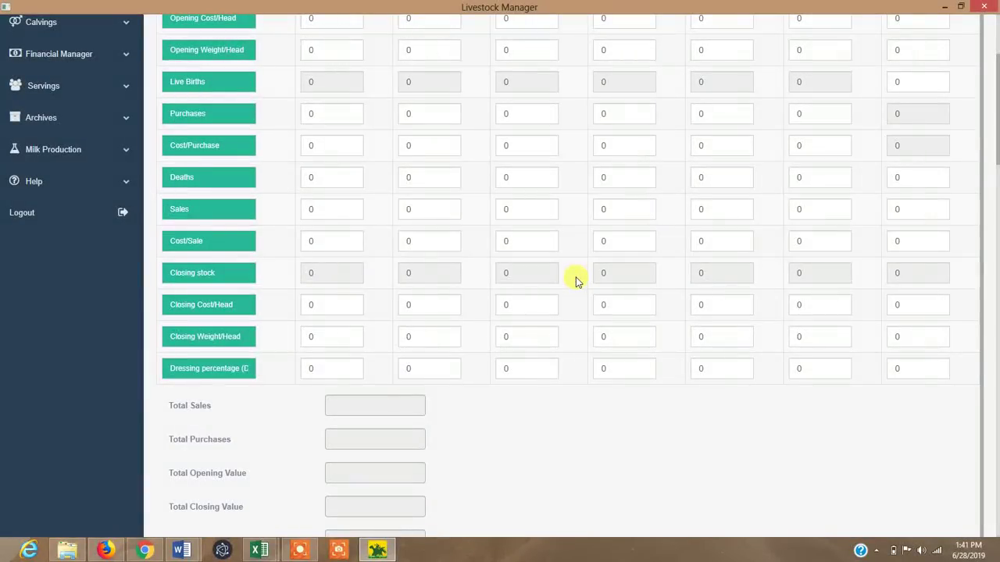
pyautogui.scroll(2, 560, 280)
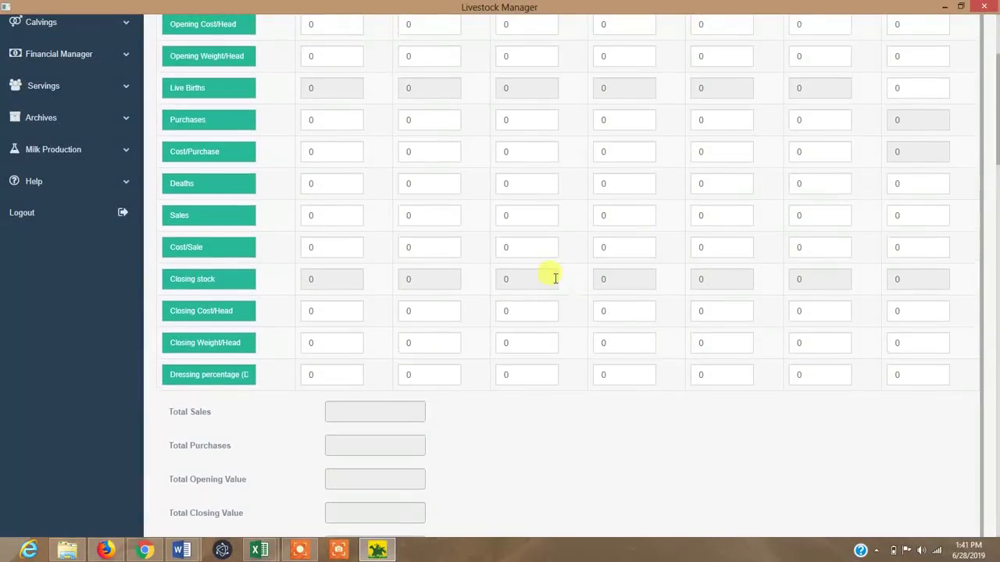
pyautogui.scroll(1, 506, 264)
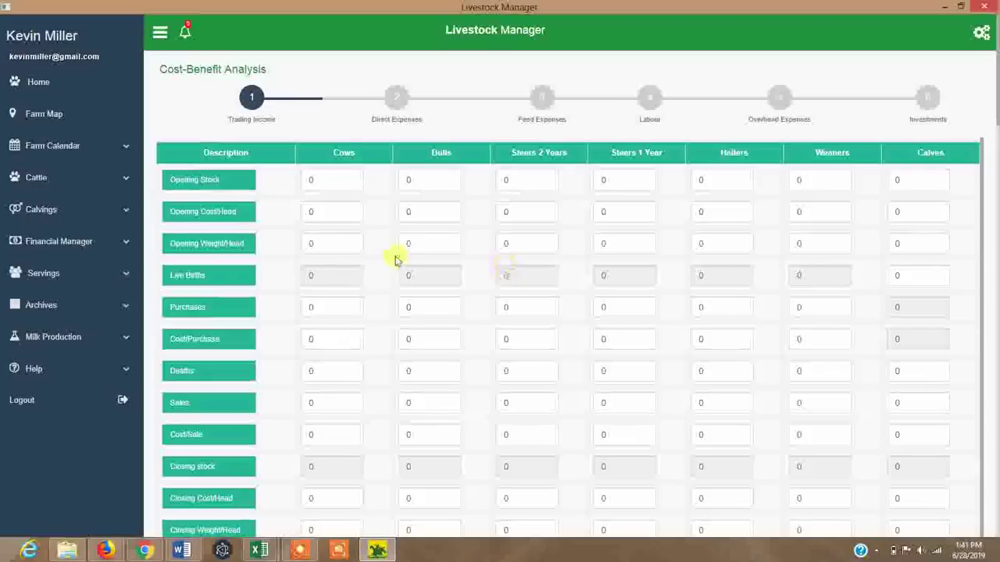
# Open the farm's reports from the home page and display the Treatment Report
pyautogui.click(38, 83)
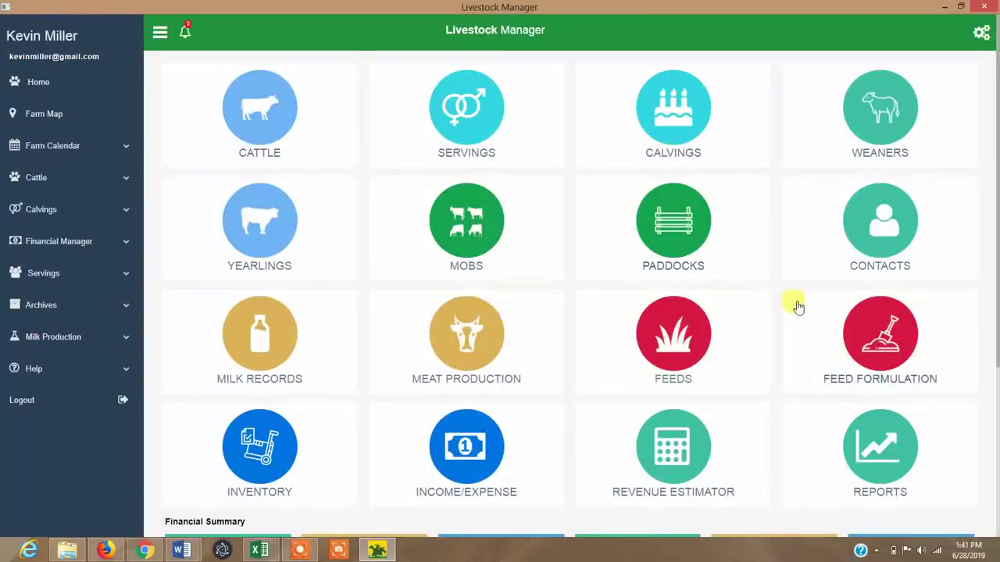
pyautogui.scroll(-2, 794, 305)
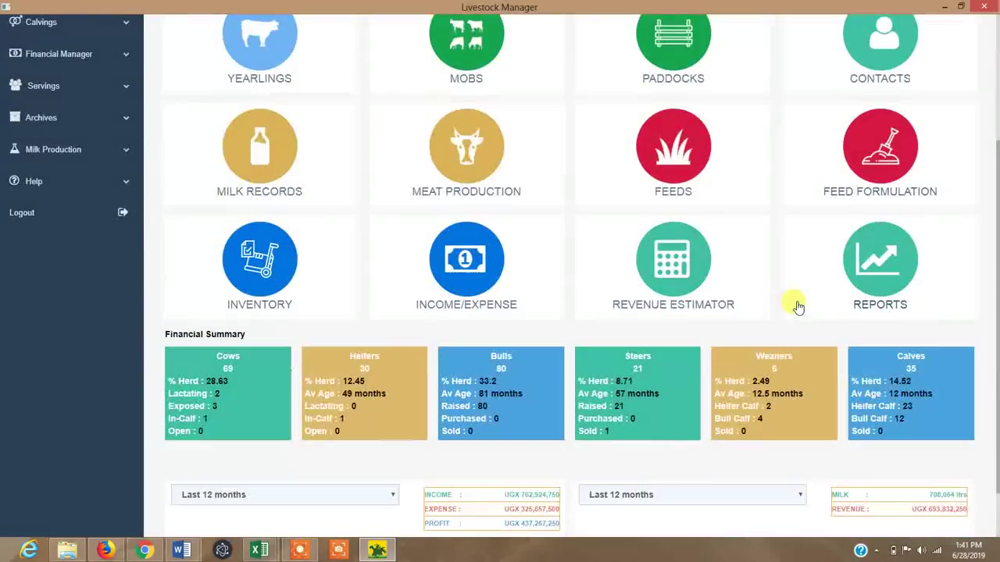
pyautogui.click(876, 274)
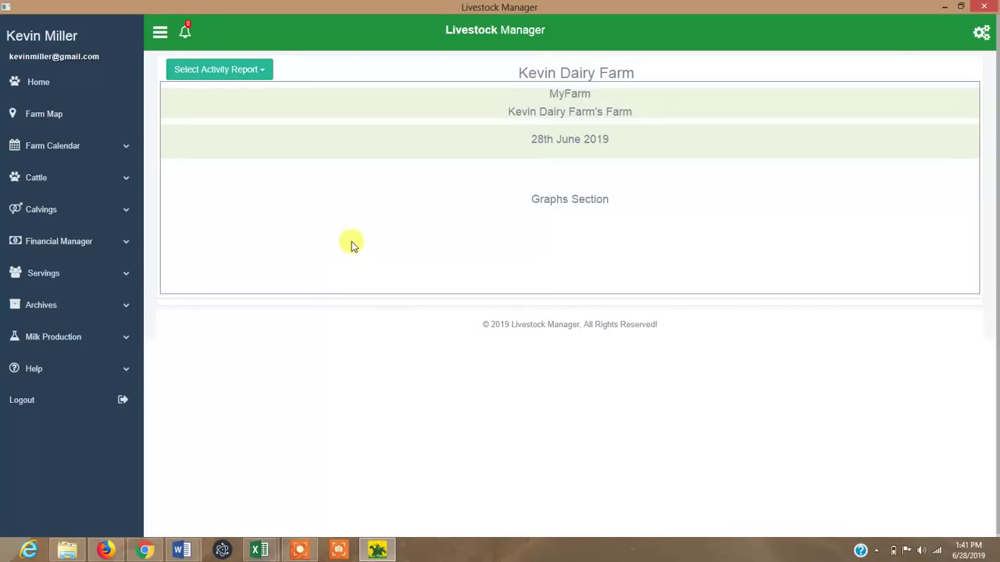
pyautogui.click(187, 72)
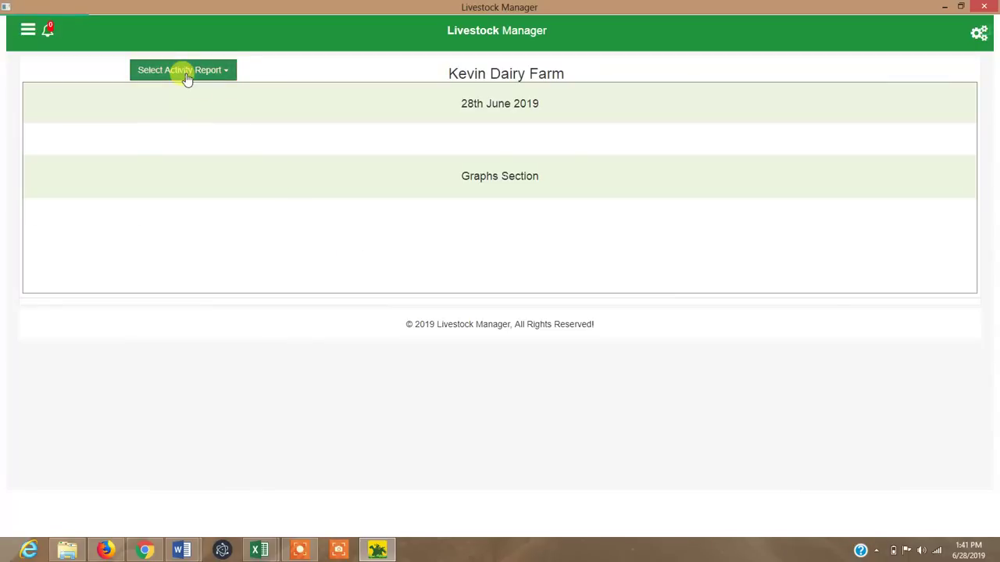
pyautogui.click(100, 99)
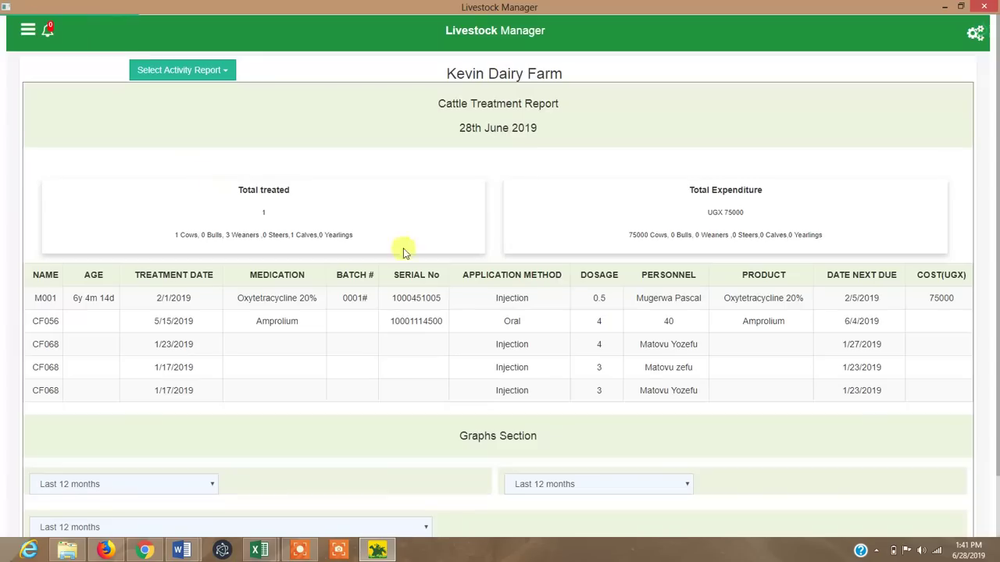
# Examine the treatment report's summary, its table of treated cattle and its graphs section
pyautogui.scroll(-1, 664, 344)
pyautogui.scroll(-1, 662, 344)
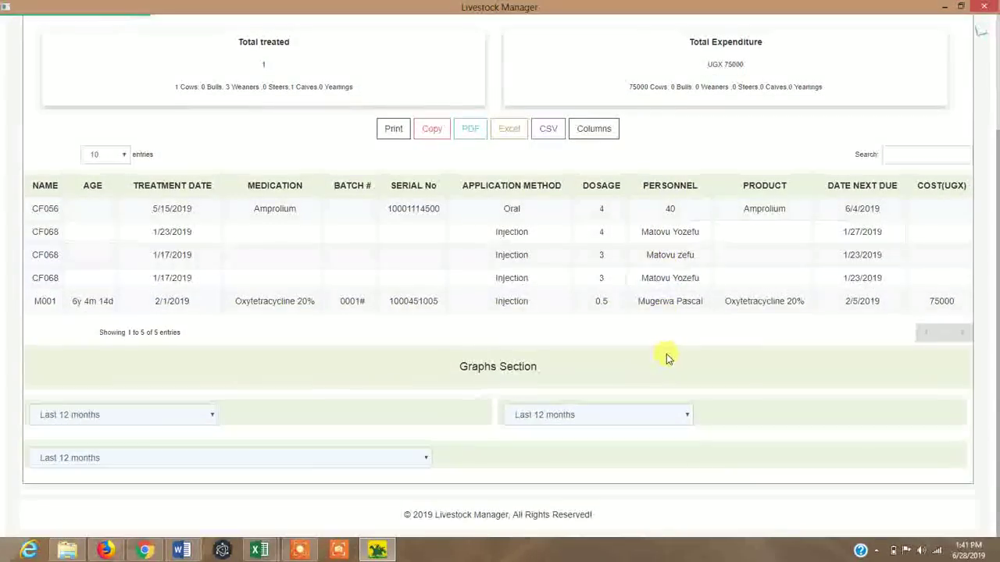
pyautogui.scroll(2, 637, 346)
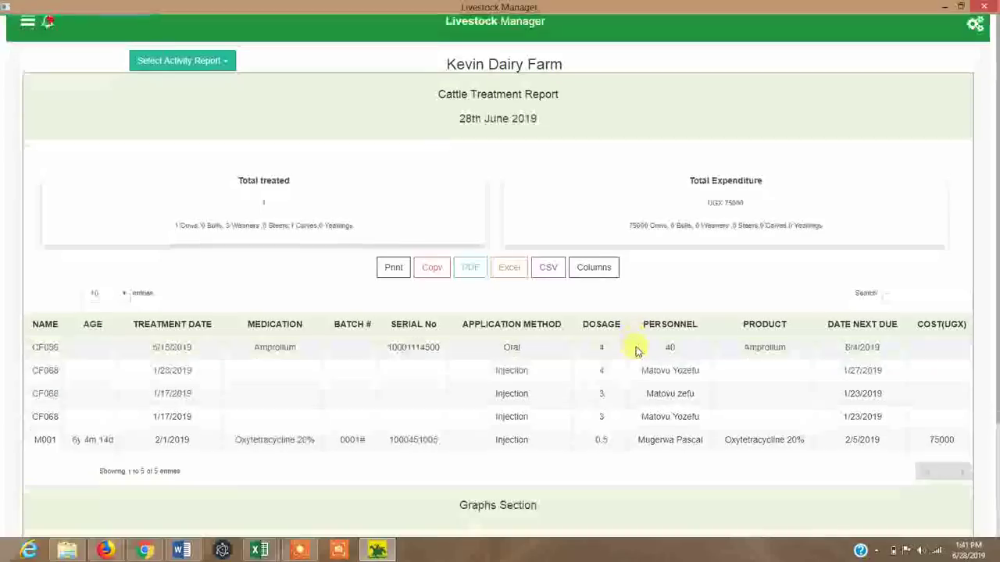
pyautogui.scroll(-2, 636, 349)
pyautogui.scroll(2, 625, 347)
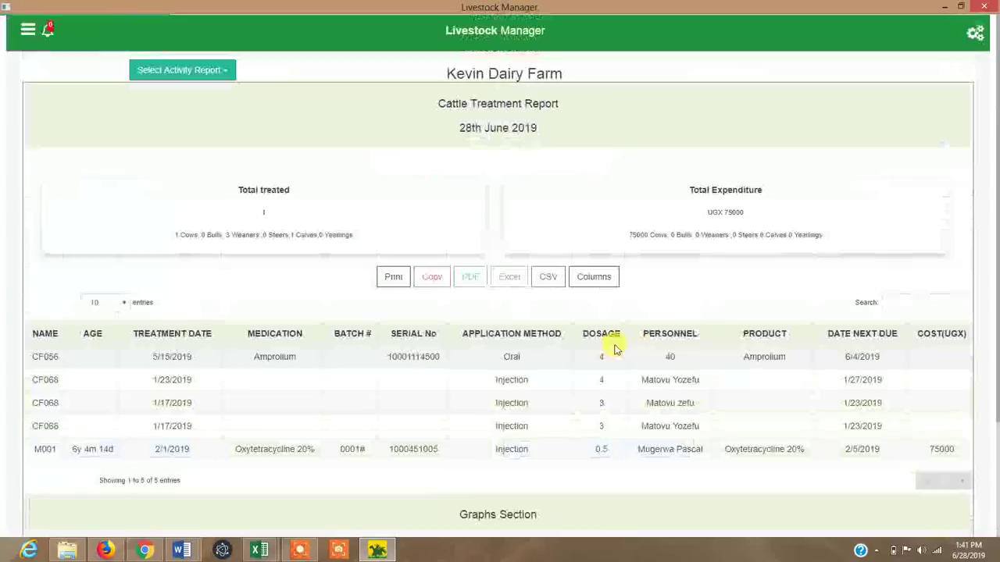
pyautogui.click(174, 73)
pyautogui.click(406, 153)
pyautogui.scroll(-2, 438, 174)
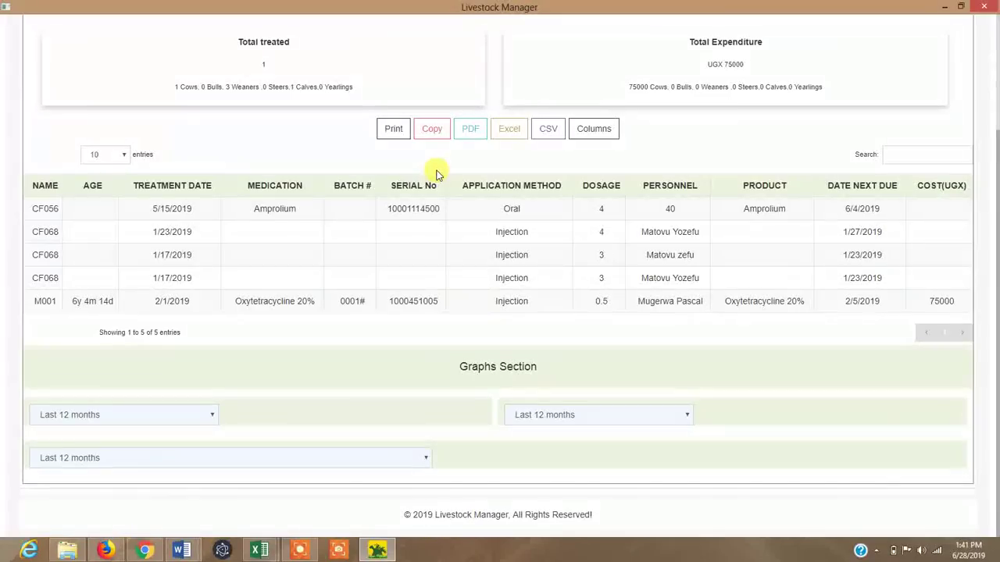
pyautogui.scroll(2, 435, 172)
# Display the Milk Report and examine its monthly production and monthly income graphs
pyautogui.click(183, 69)
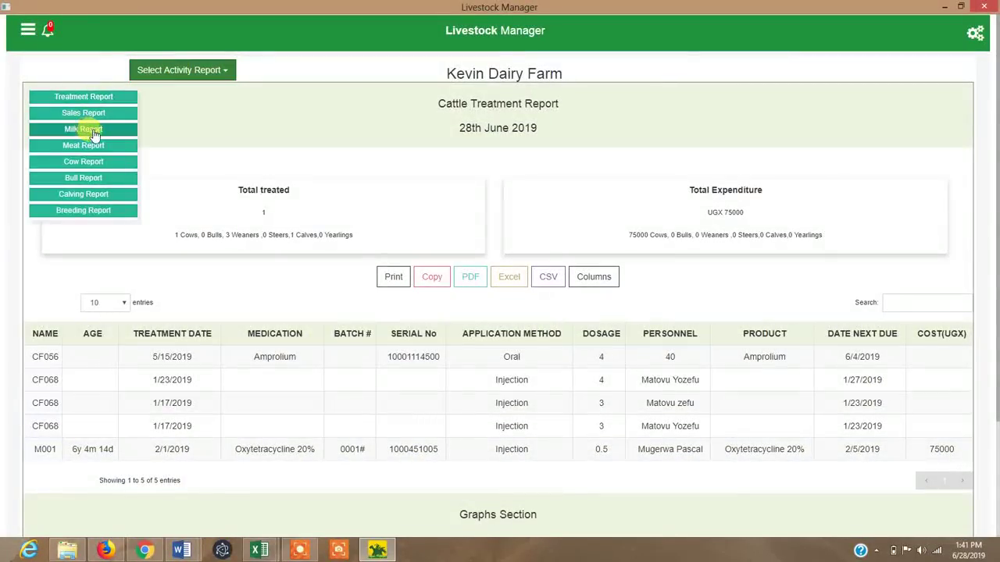
pyautogui.click(67, 129)
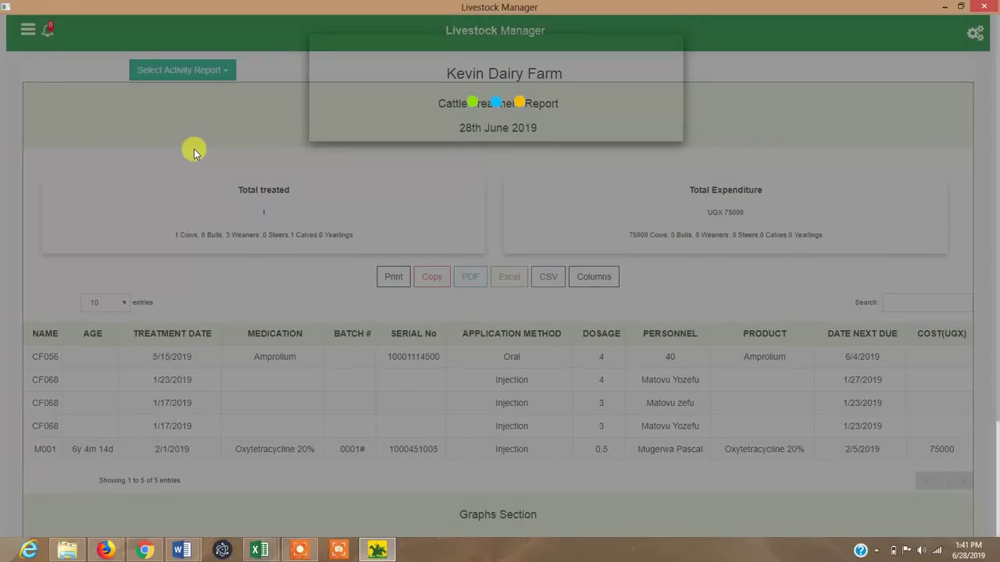
pyautogui.scroll(-4, 440, 281)
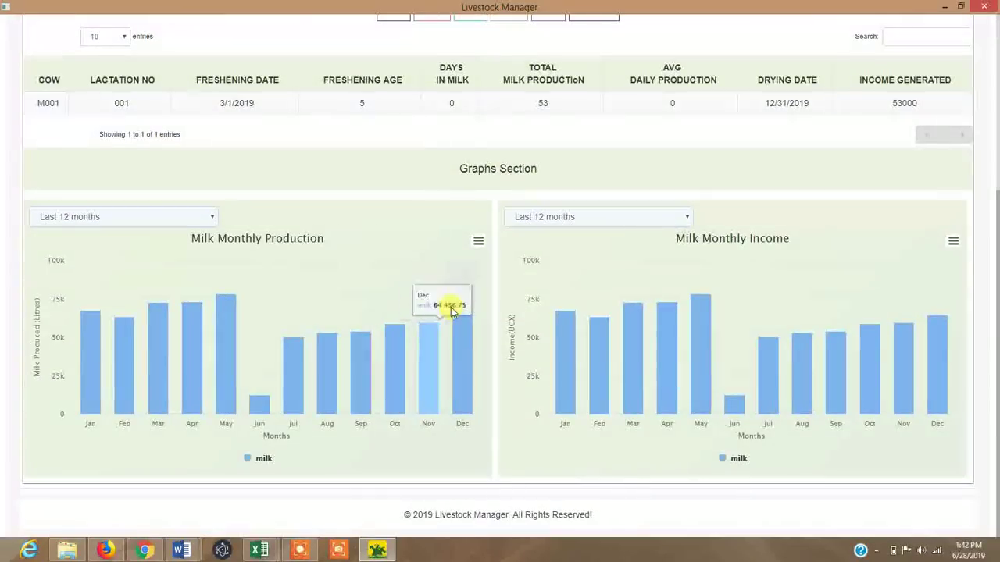
pyautogui.scroll(3, 456, 320)
pyautogui.scroll(-3, 457, 321)
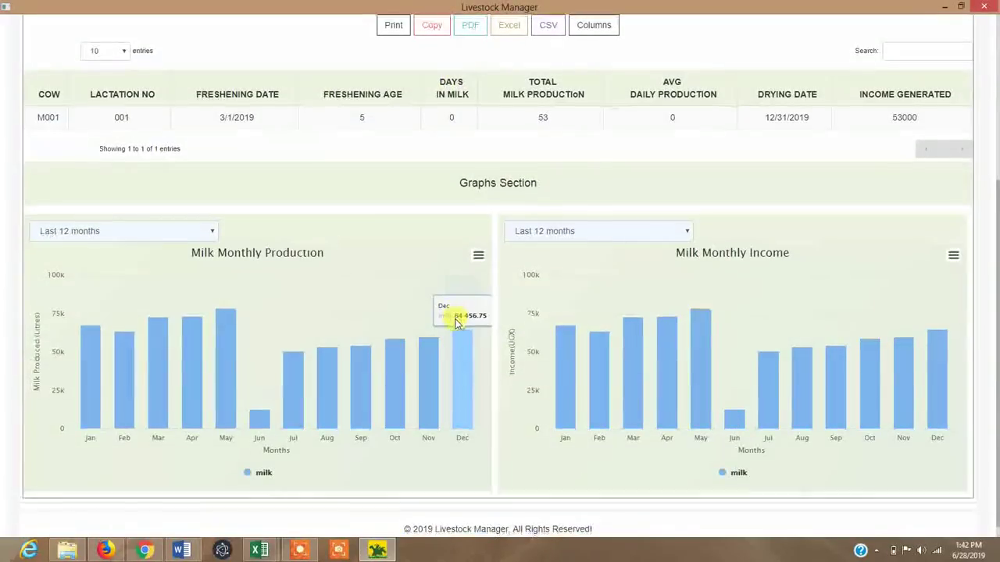
pyautogui.scroll(-1, 458, 323)
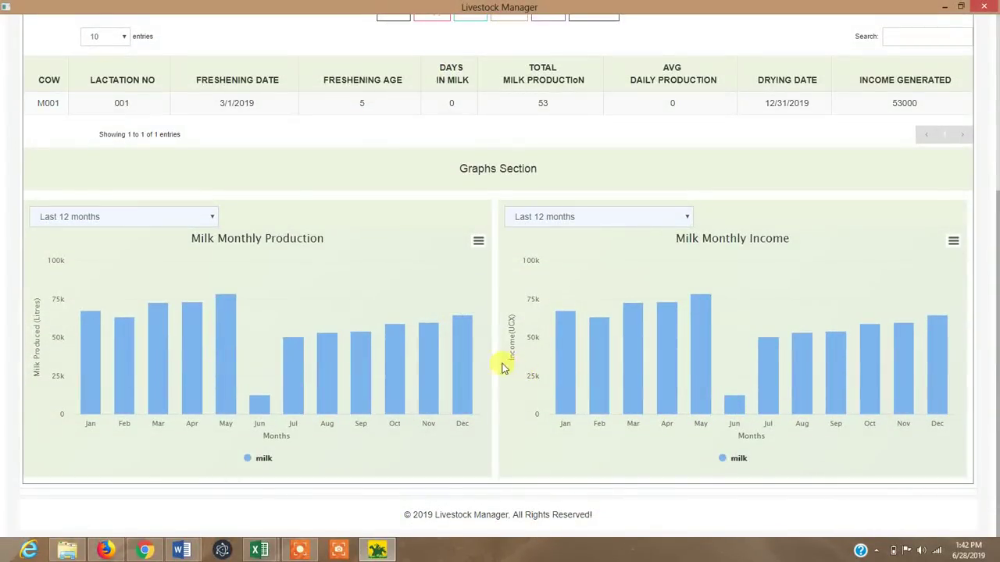
# Display the Cow Report and look through its herd summary and cow inventory table
pyautogui.scroll(4, 351, 249)
pyautogui.click(177, 71)
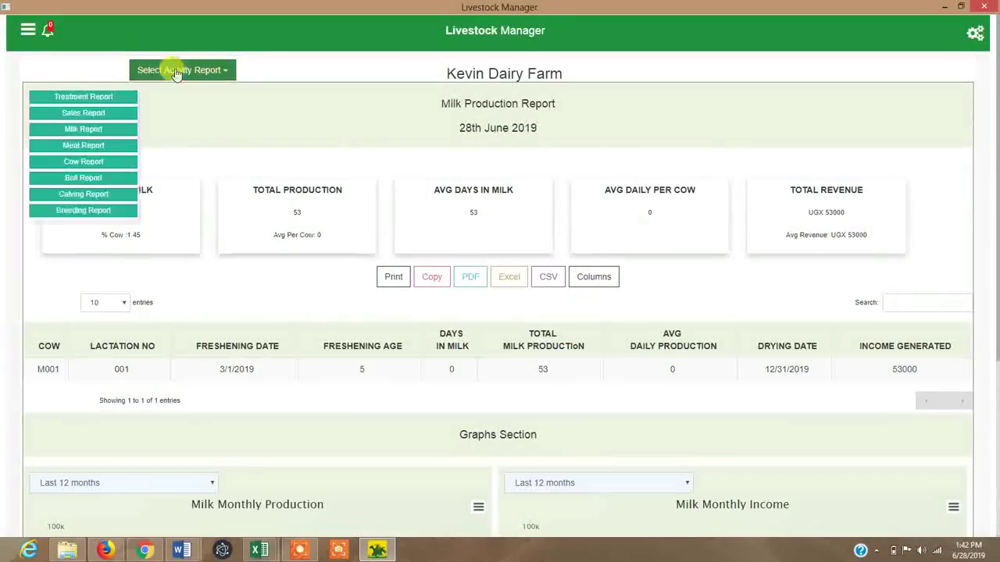
pyautogui.click(90, 163)
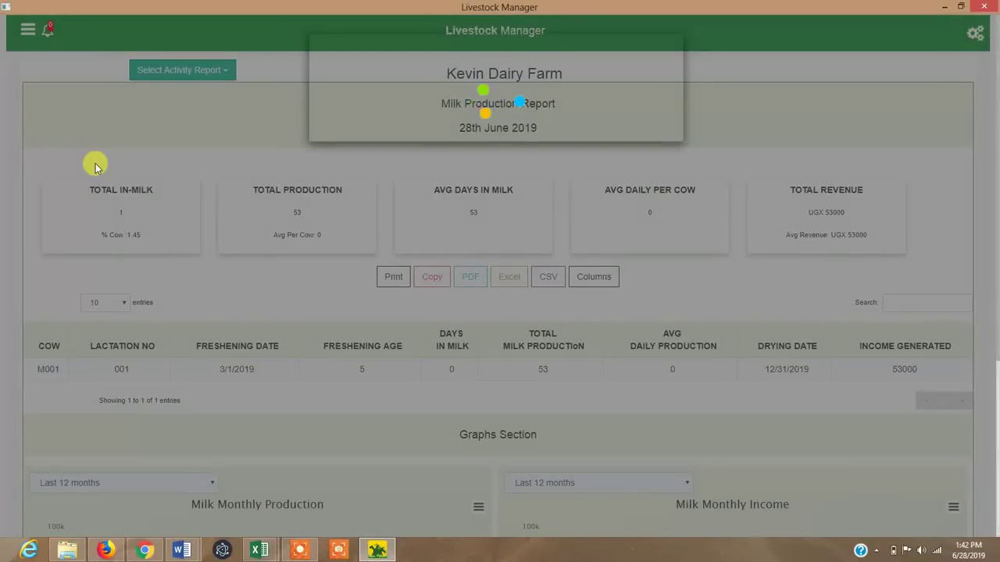
pyautogui.scroll(-15, 482, 272)
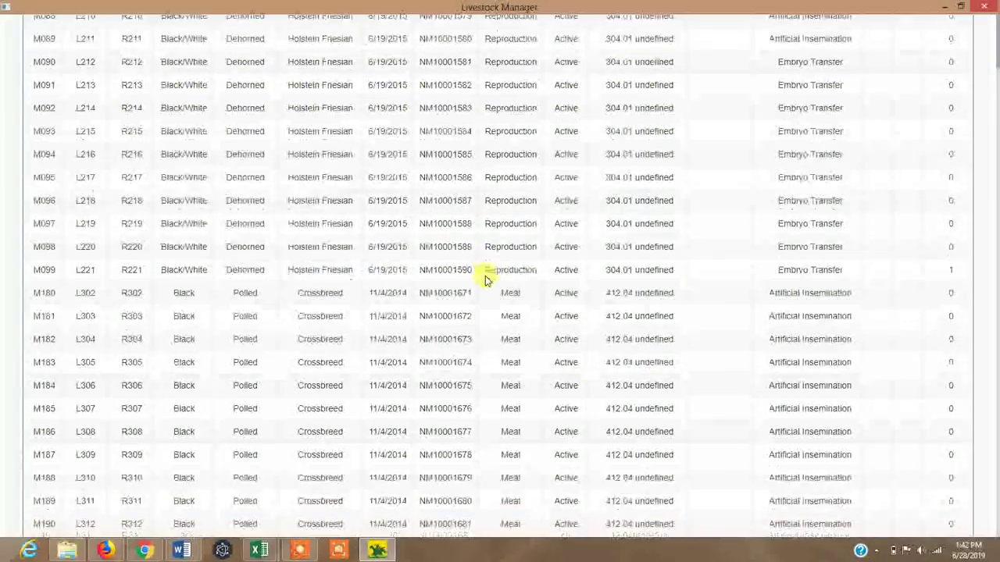
pyautogui.scroll(20, 477, 269)
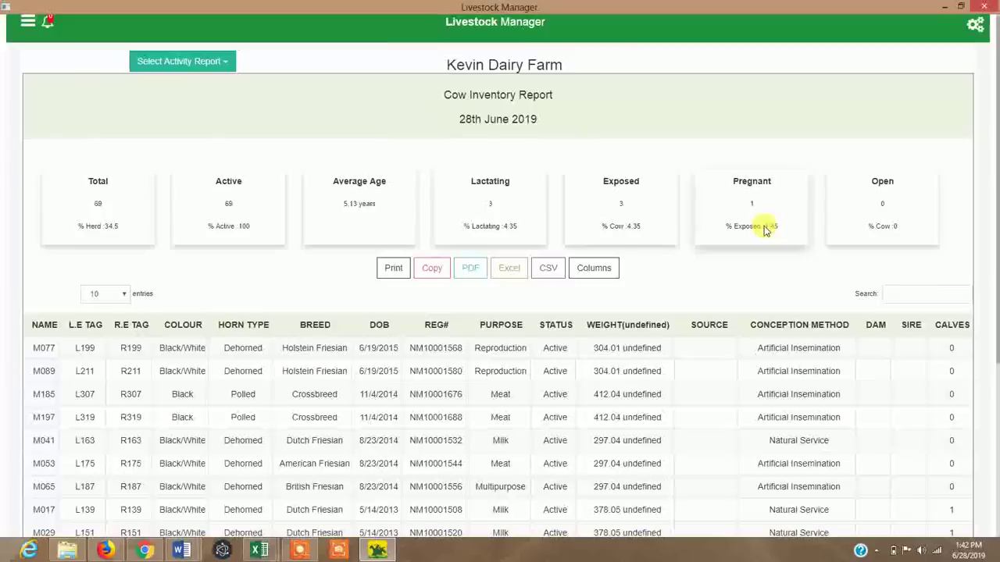
pyautogui.scroll(-3, 761, 223)
pyautogui.scroll(3, 688, 238)
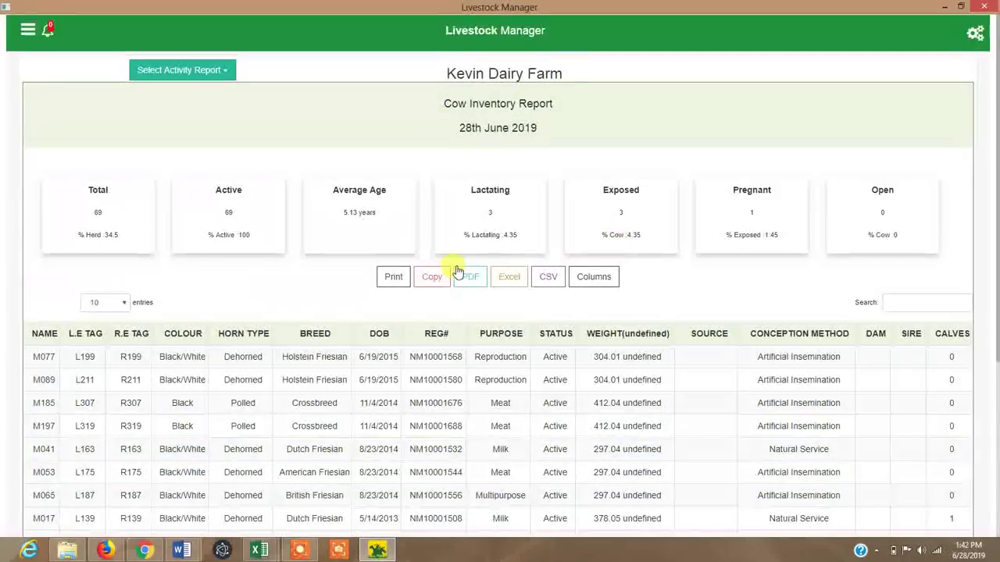
pyautogui.scroll(-1, 414, 260)
pyautogui.scroll(1, 274, 183)
pyautogui.click(196, 70)
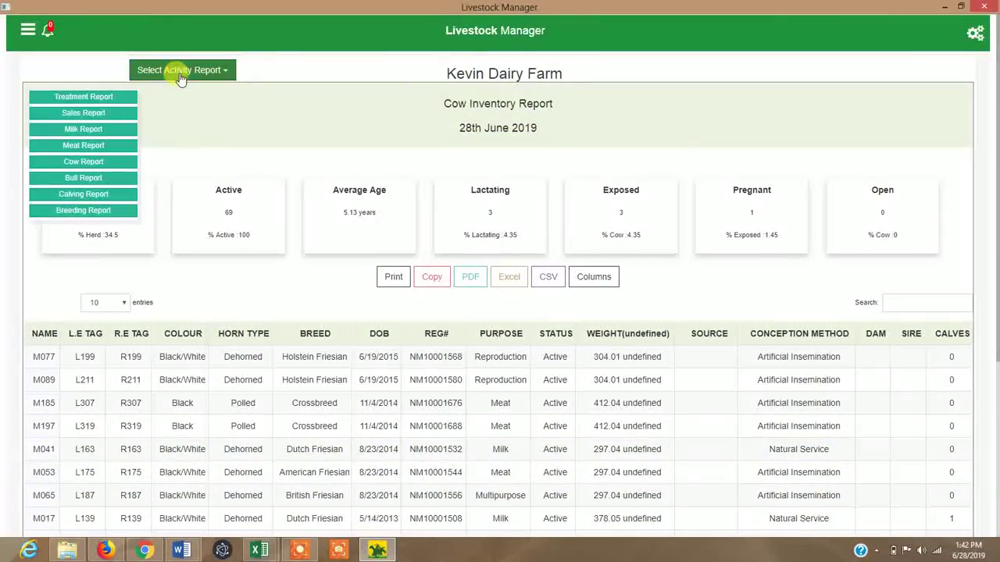
pyautogui.click(141, 69)
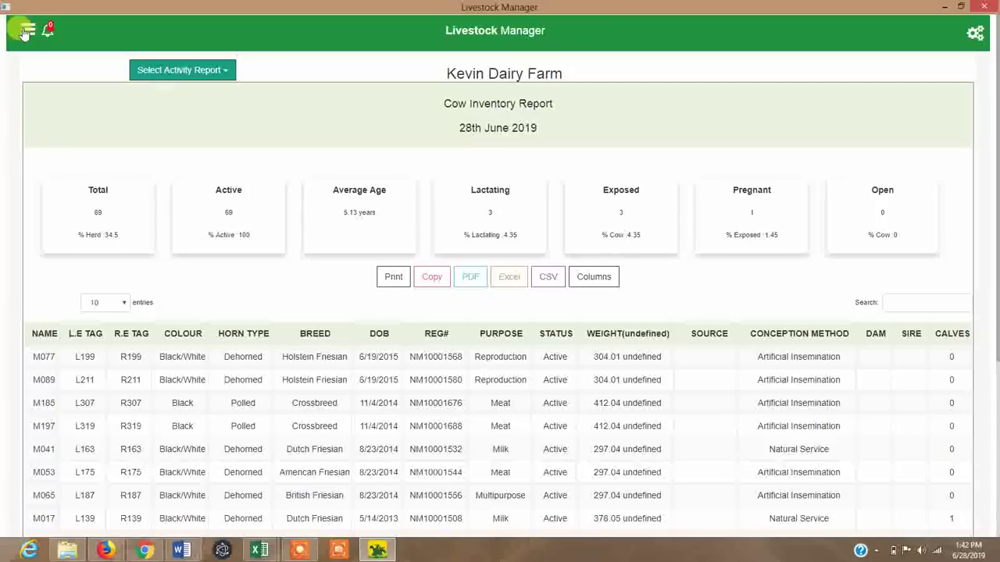
# Return to the home page and view its Financial Summary by cattle category
pyautogui.click(27, 29)
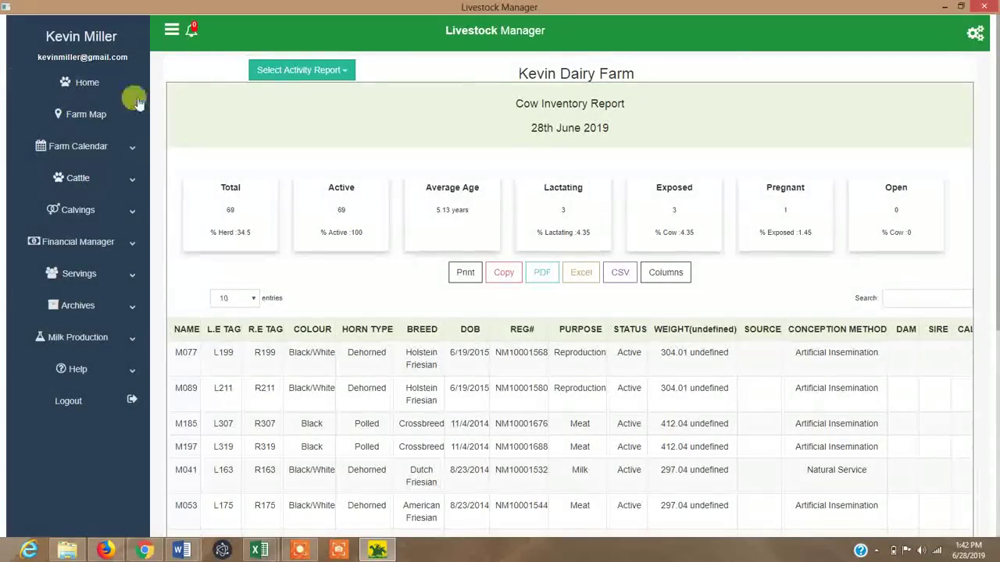
pyautogui.click(175, 31)
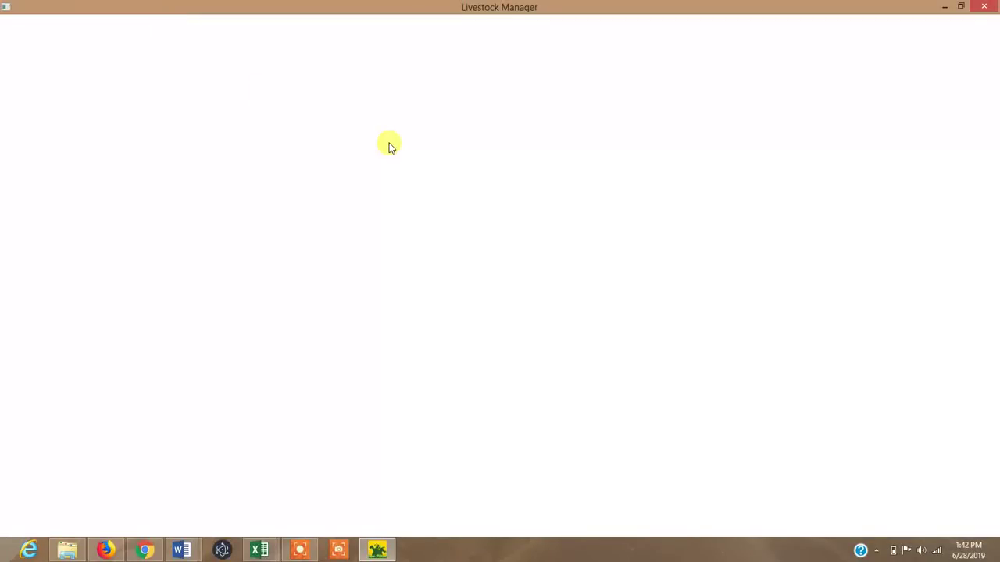
pyautogui.scroll(-4, 557, 350)
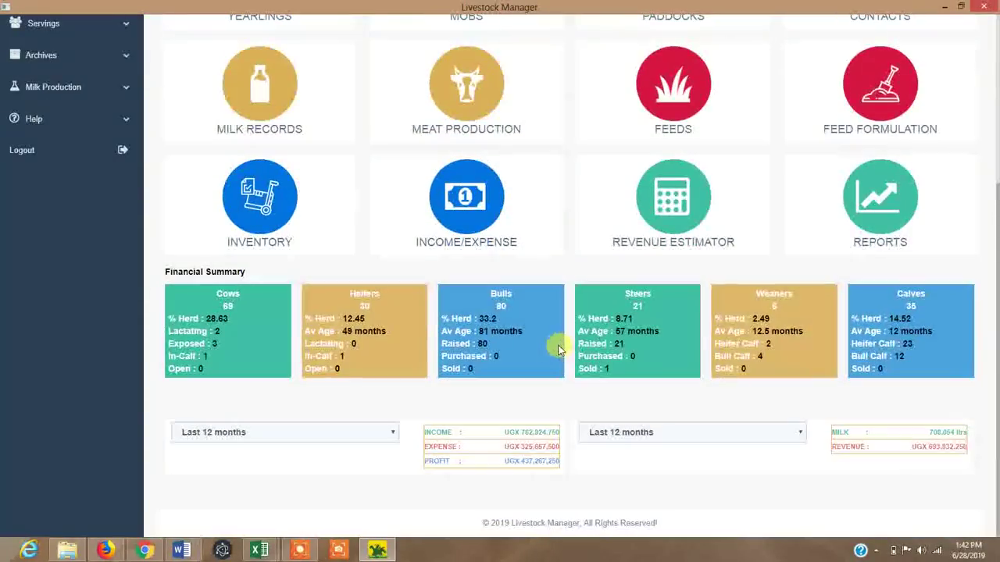
# Display the inventory stock from the home page and view the item types that can be added
pyautogui.scroll(3, 503, 344)
pyautogui.scroll(-3, 330, 315)
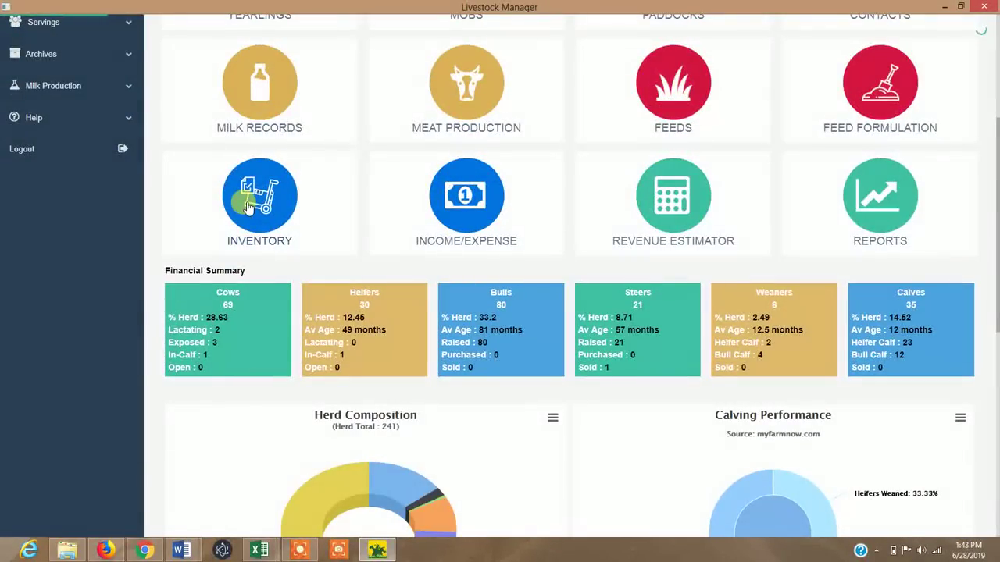
pyautogui.click(248, 207)
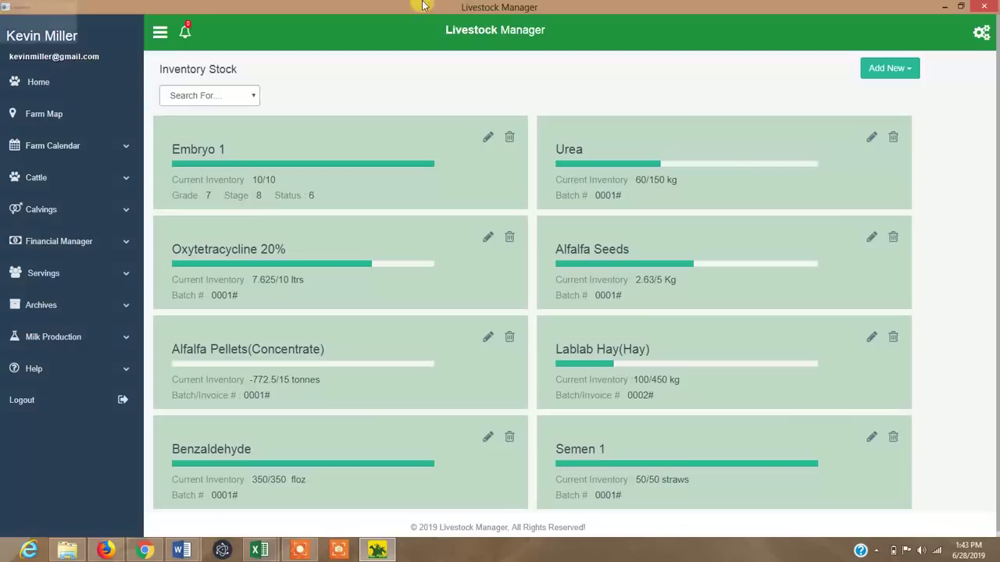
pyautogui.click(888, 70)
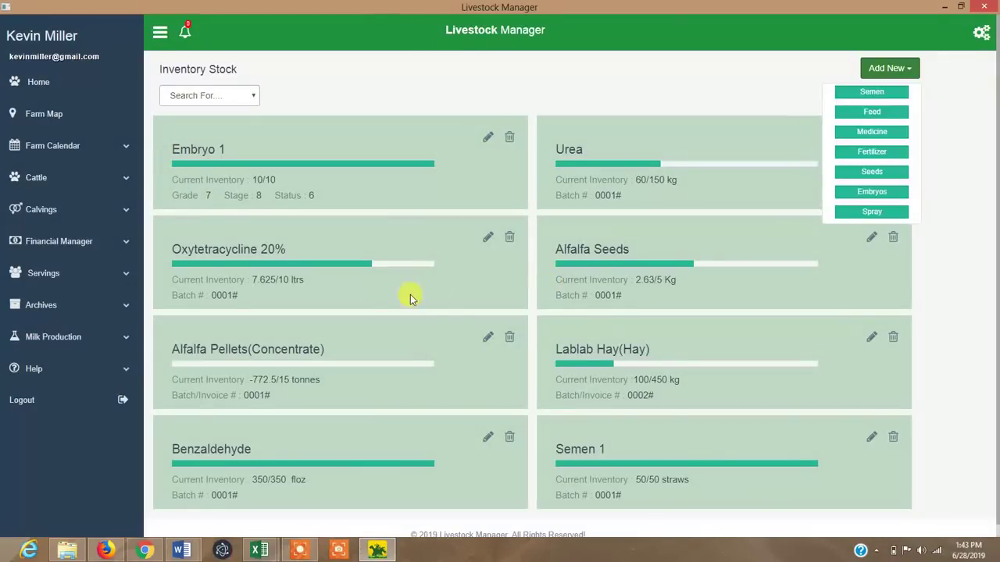
pyautogui.click(468, 88)
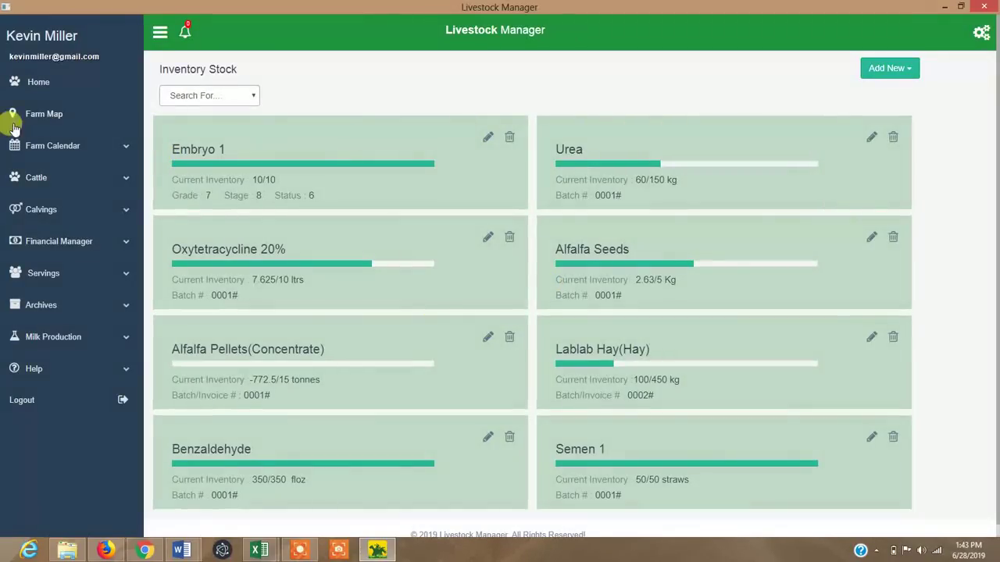
# Look through the inventory stock cards, comparing the current quantities of embryos, medicine, seeds, feeds and semen
pyautogui.click(36, 84)
pyautogui.scroll(-1, 379, 207)
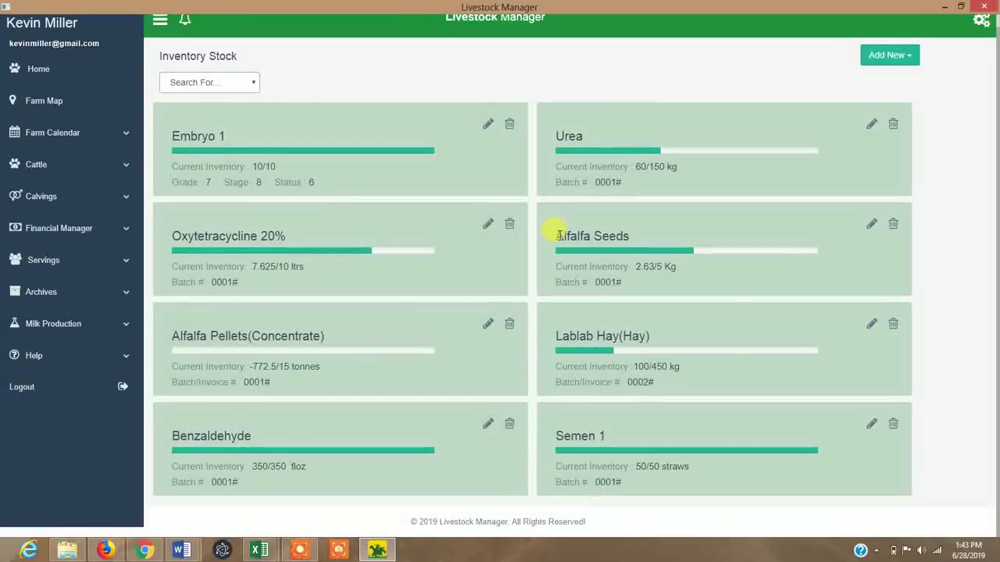
pyautogui.scroll(1, 558, 244)
pyautogui.scroll(-1, 558, 250)
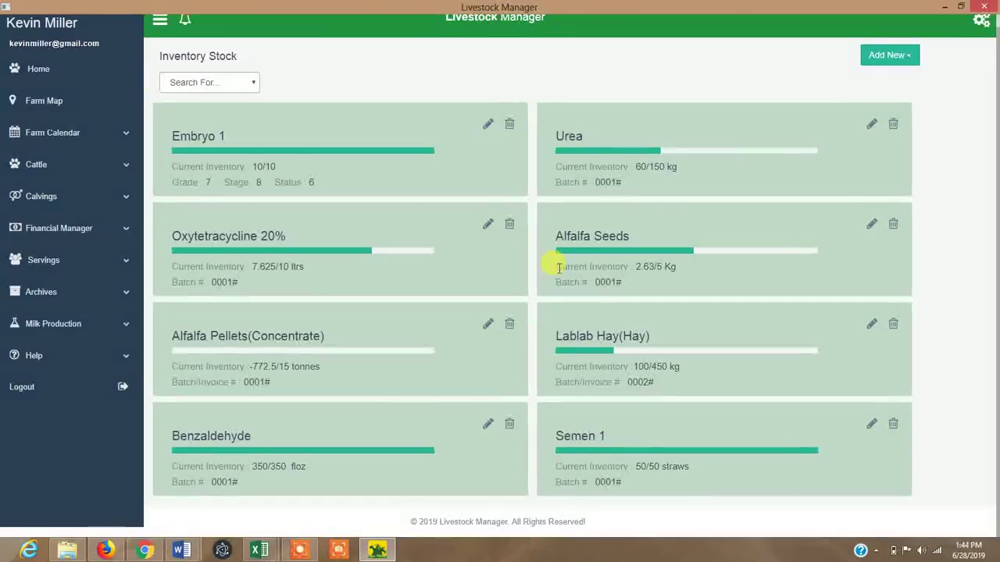
pyautogui.scroll(1, 468, 282)
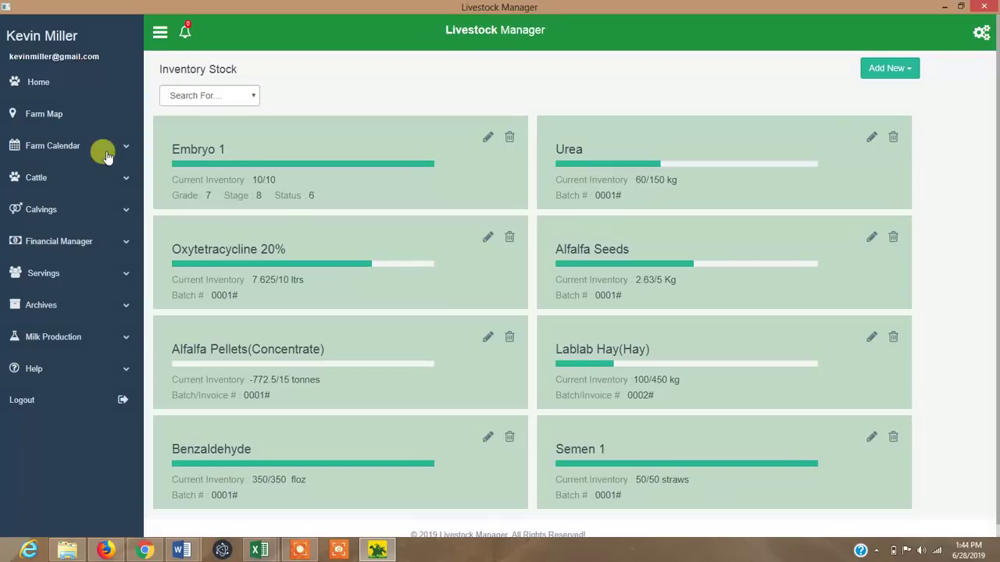
# Return to the home page and look over its cattle category cards and its 12-month financial and milk totals
pyautogui.click(37, 83)
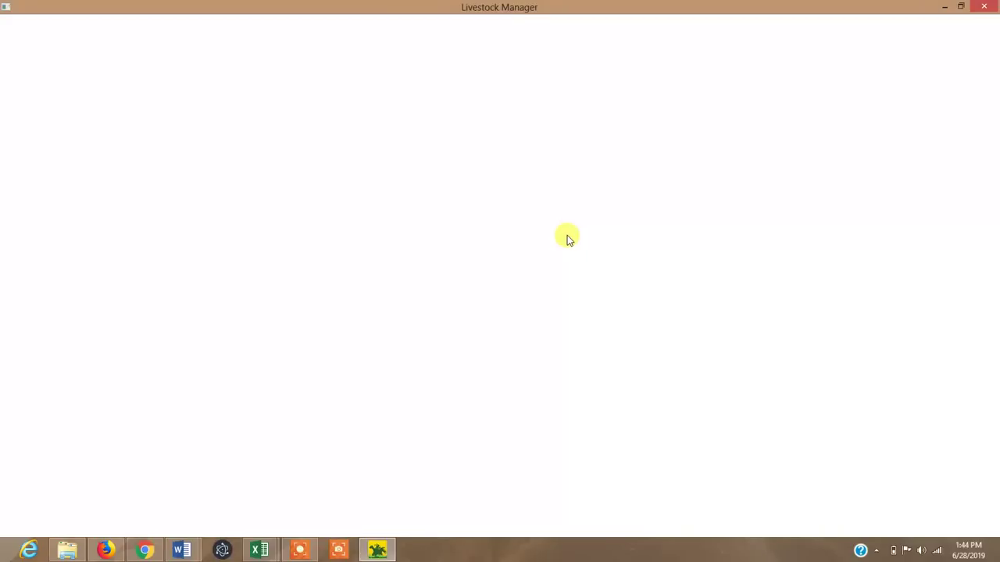
pyautogui.scroll(-3, 581, 290)
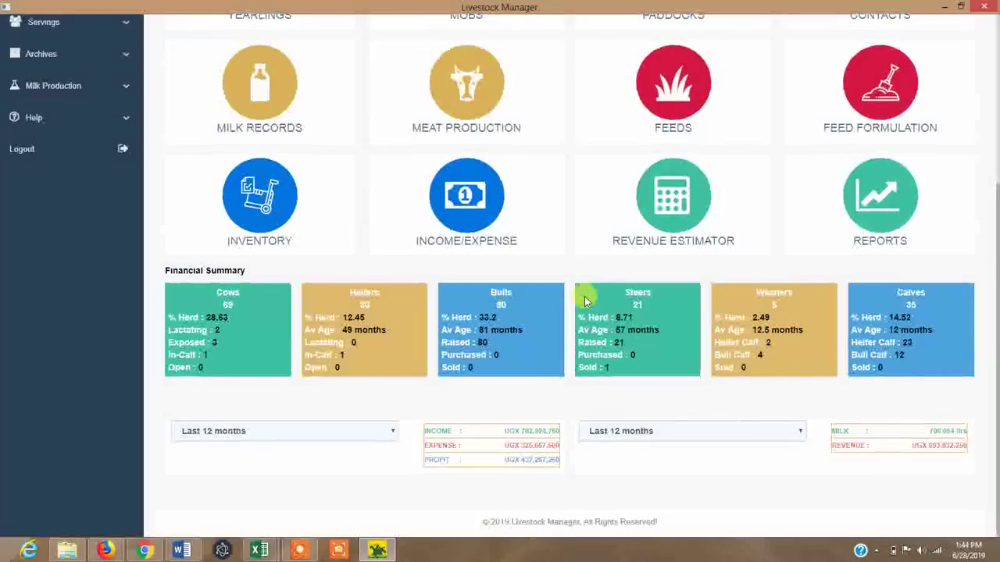
pyautogui.scroll(3, 585, 294)
pyautogui.scroll(-3, 583, 299)
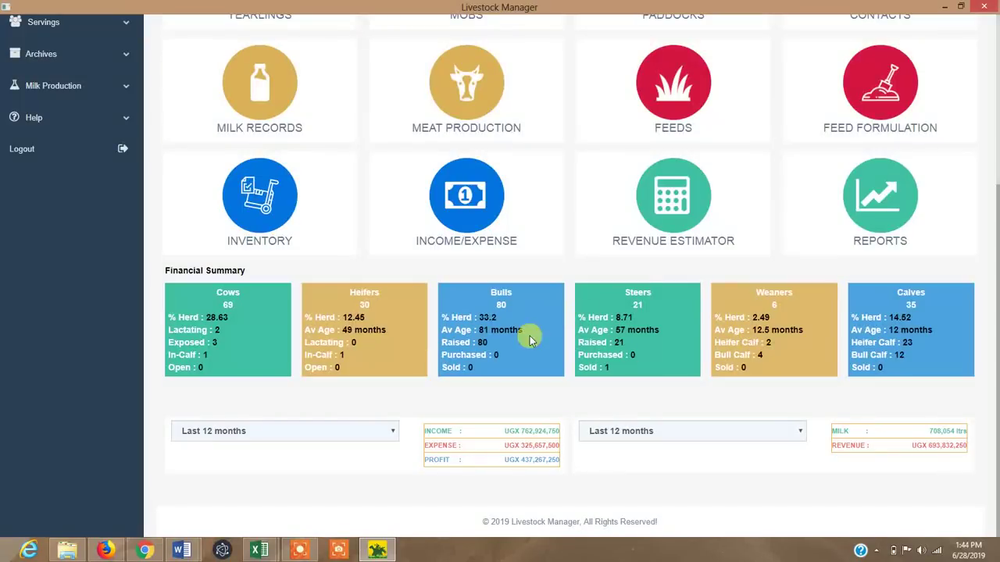
pyautogui.scroll(3, 35, 250)
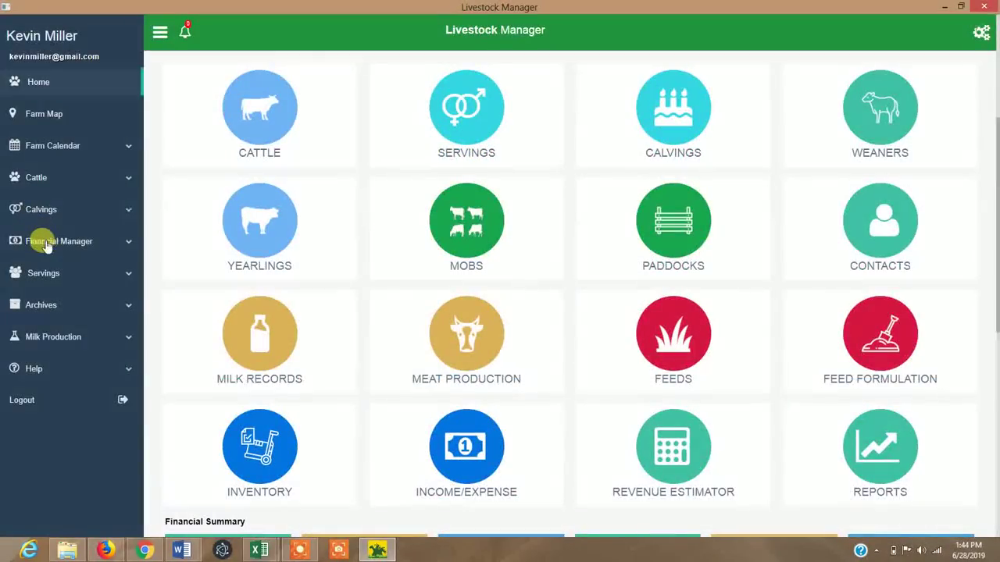
# View the Financial Manager's entries, including those under Sales and Purchases, and collapse the section again
pyautogui.click(46, 243)
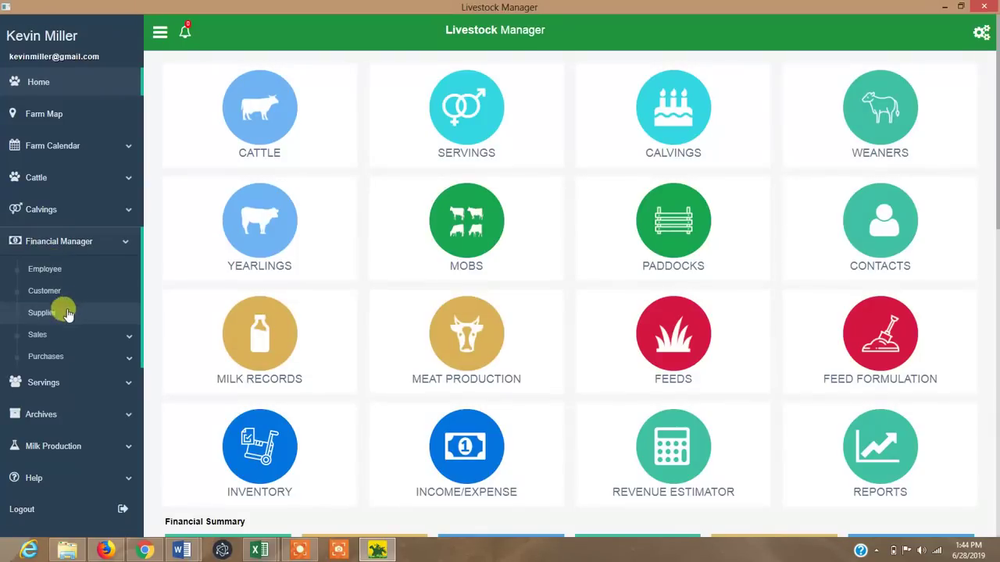
pyautogui.click(68, 336)
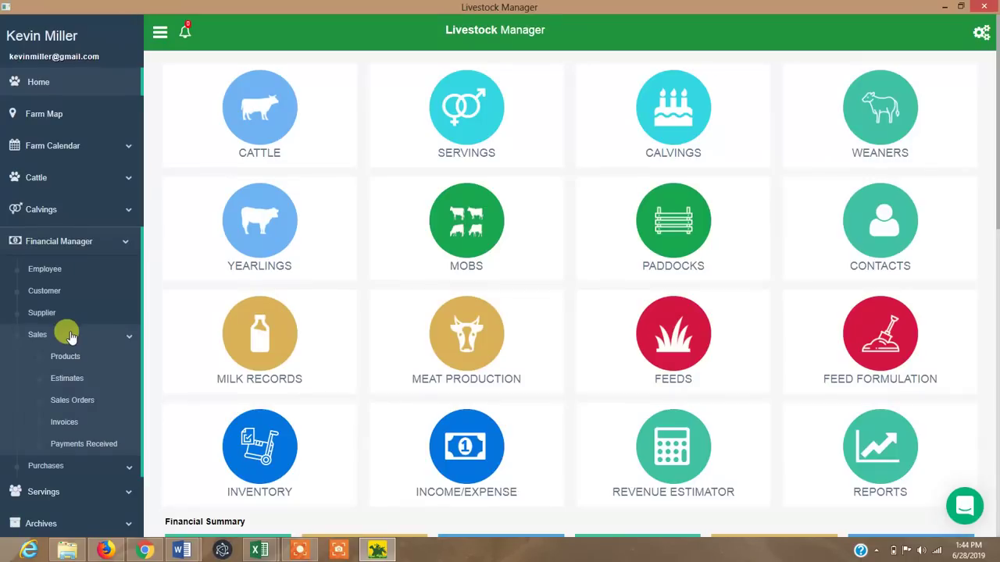
pyautogui.scroll(-1, 79, 381)
pyautogui.scroll(-2, 78, 381)
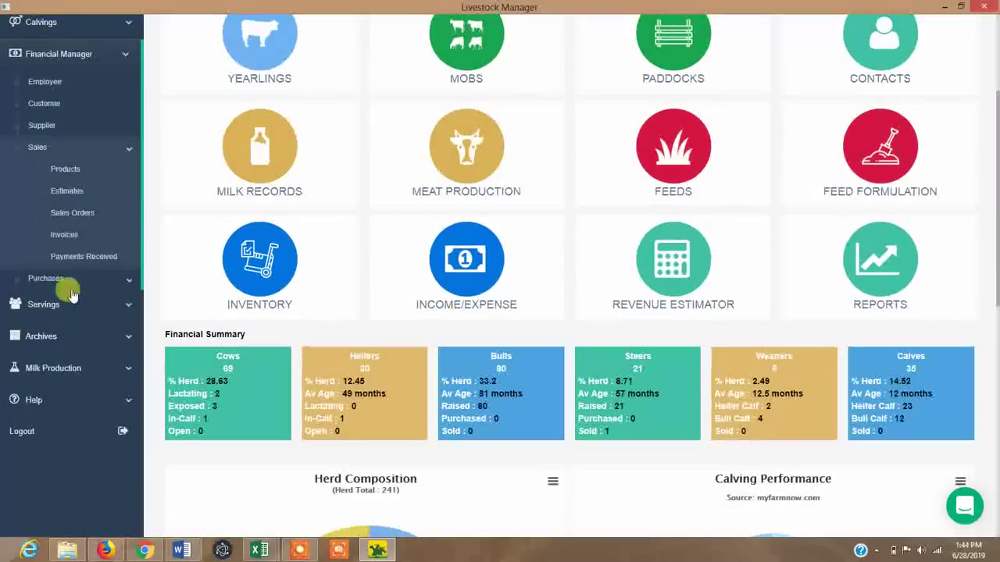
pyautogui.click(39, 147)
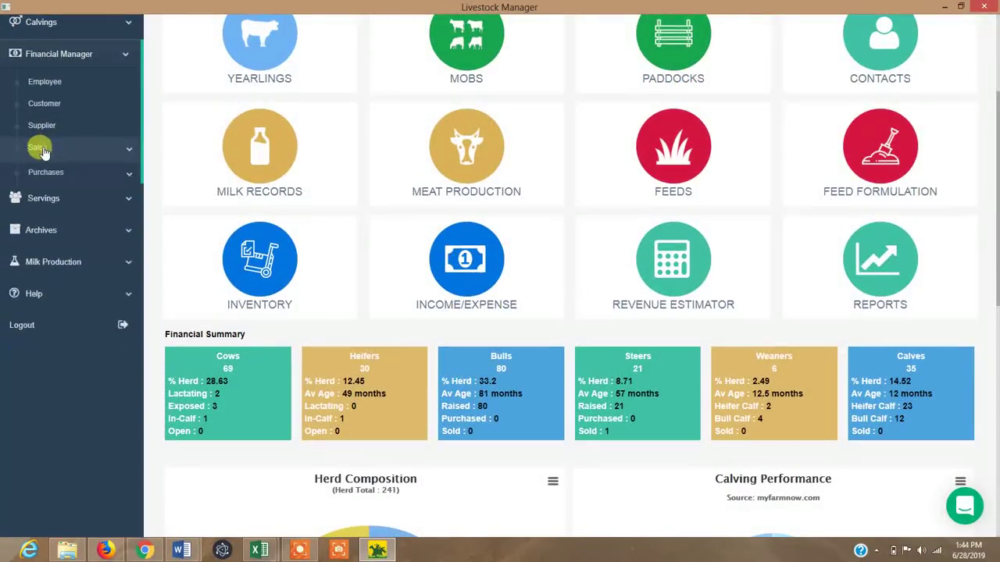
pyautogui.click(54, 168)
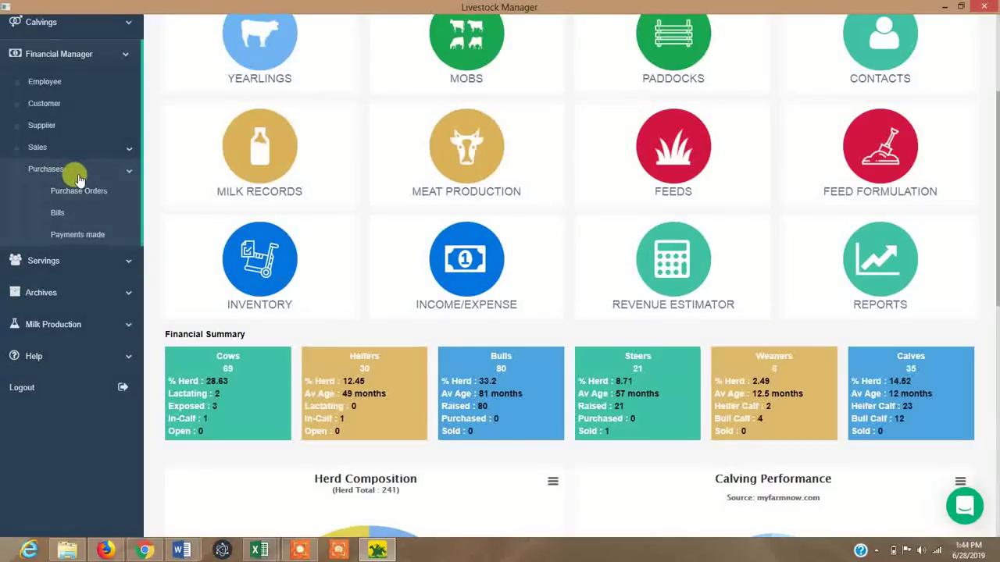
pyautogui.scroll(3, 86, 234)
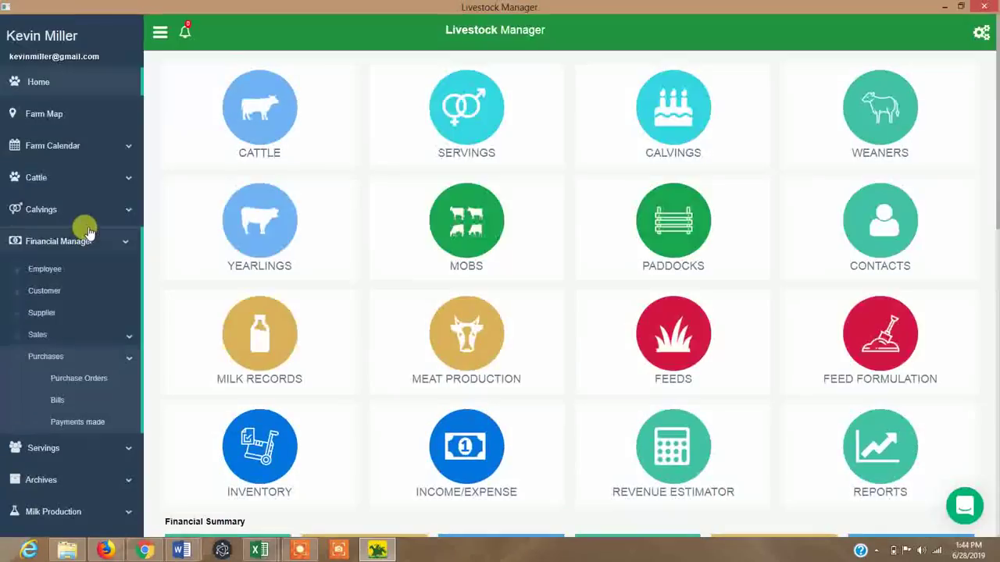
pyautogui.click(60, 239)
# View the home page's Herd Composition and Calving Performance charts and return to the module overview
pyautogui.scroll(-6, 569, 364)
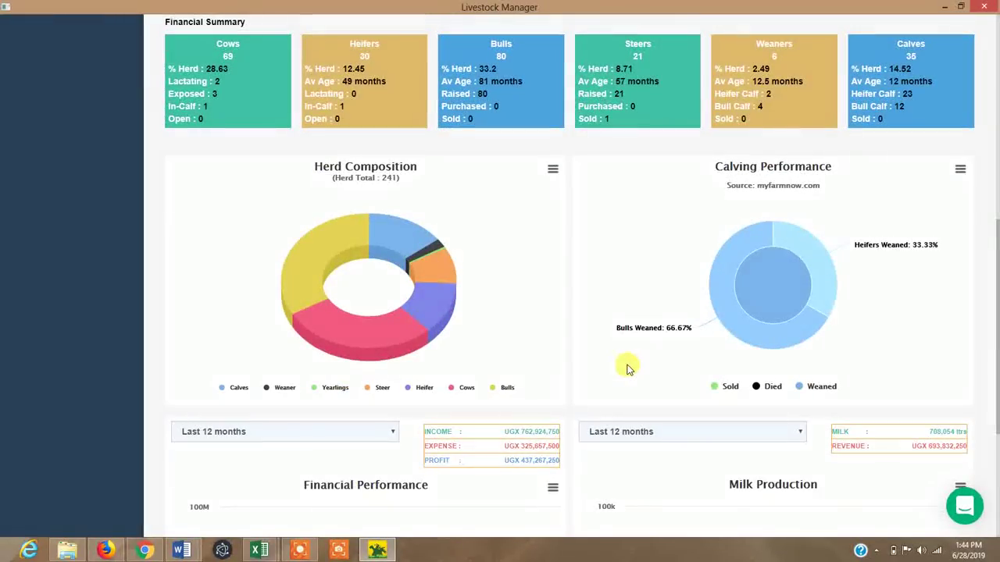
pyautogui.scroll(6, 629, 369)
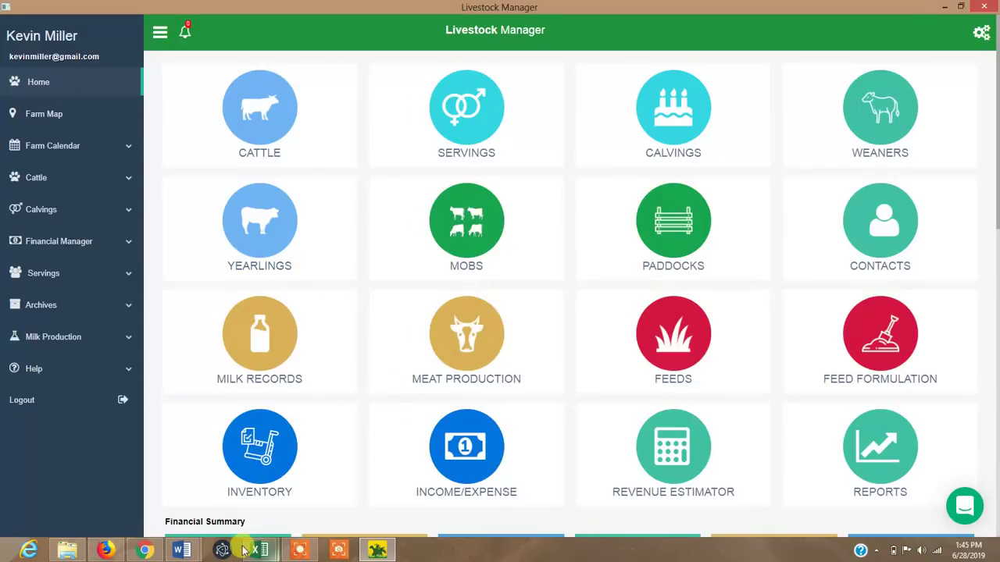
pyautogui.moveTo(309, 554)
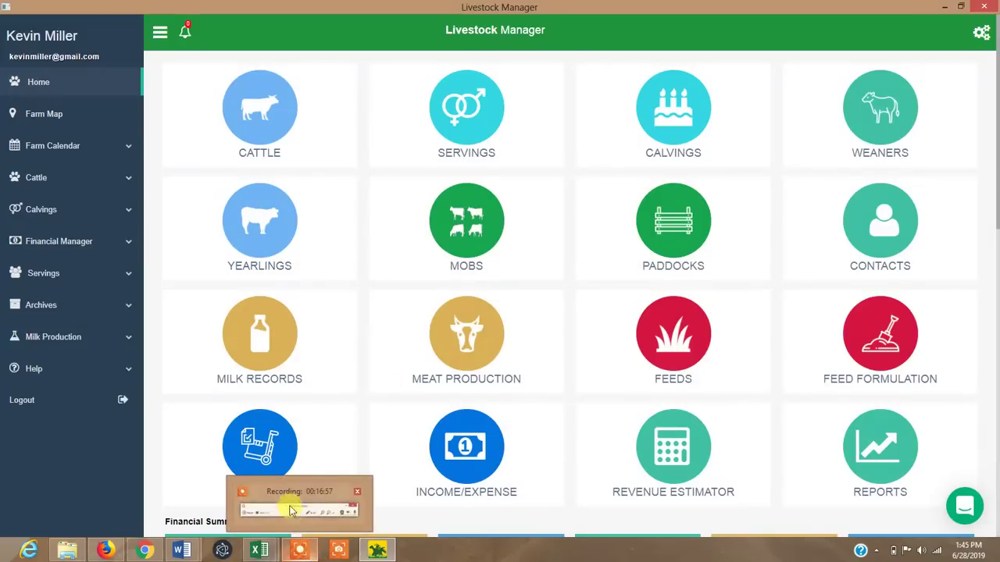